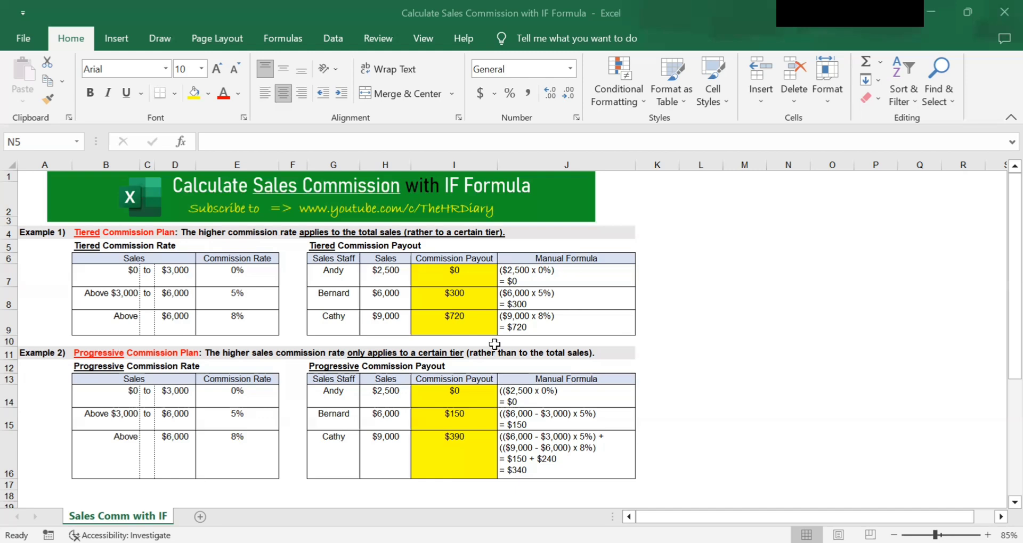
Step: Examine the tiered plan's $9,000 sales row, its 8% rate tier and the payout formula in I9
{"action": "left_click", "coordinate": [396, 317]}
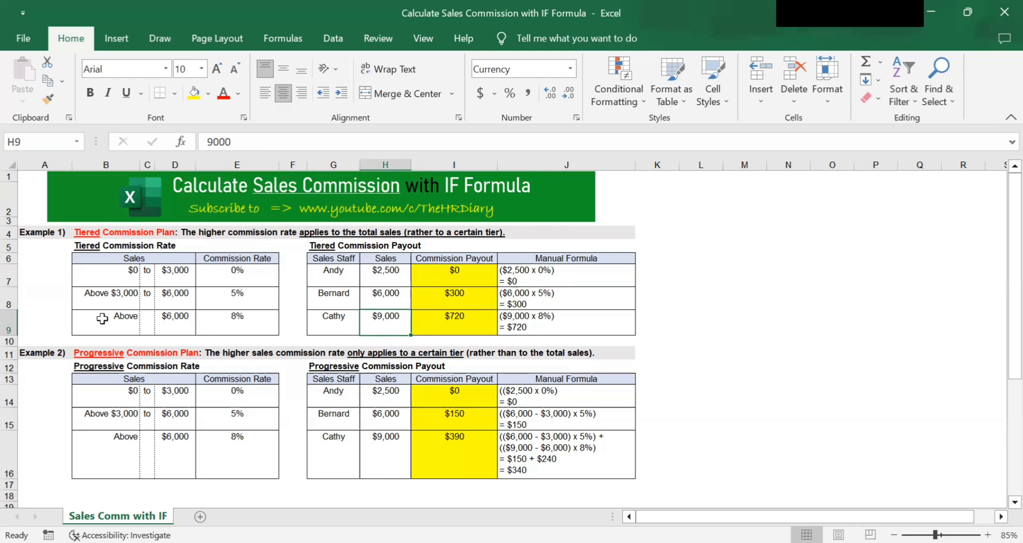
{"action": "left_click_drag", "start_coordinate": [102, 319], "coordinate": [266, 317]}
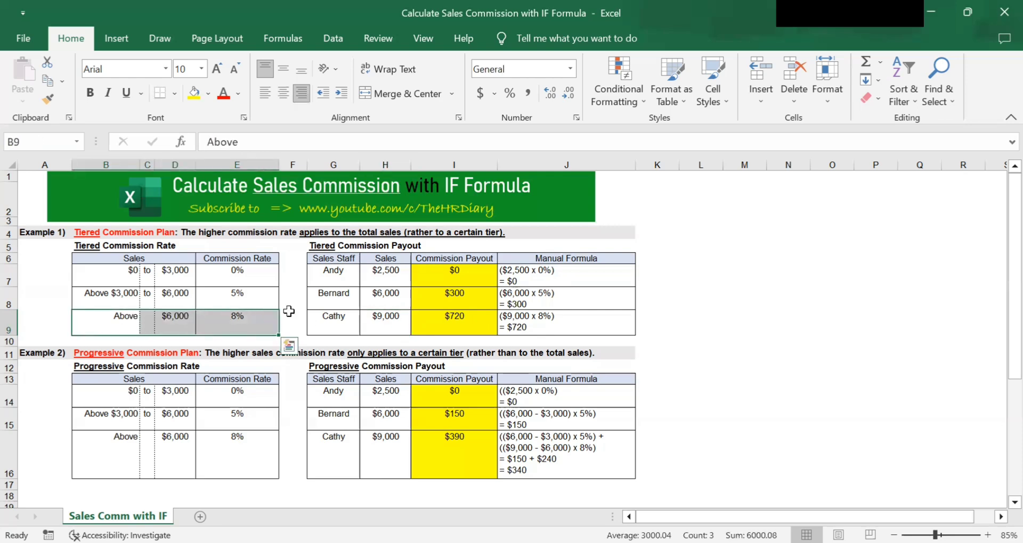
{"action": "left_click", "coordinate": [269, 317]}
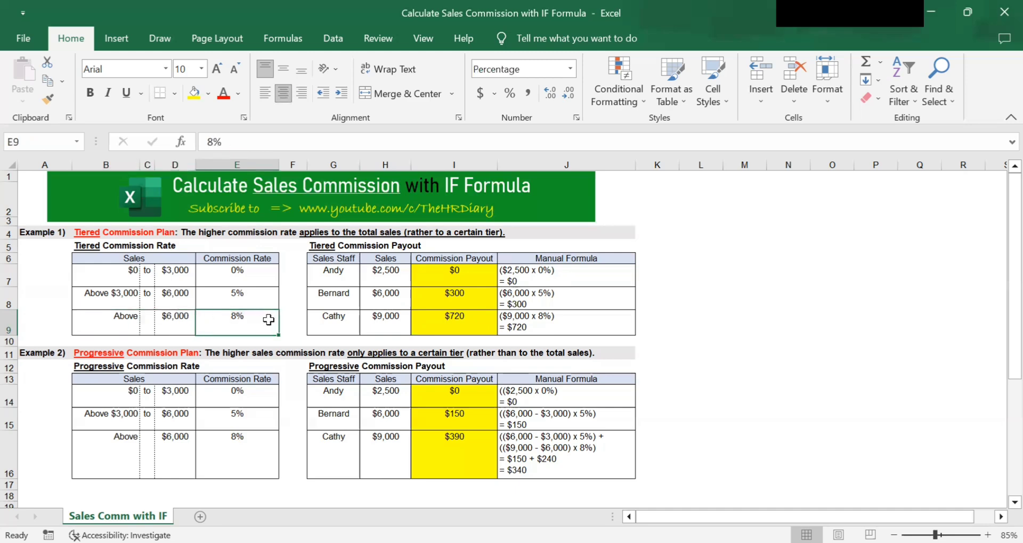
{"action": "left_click", "coordinate": [397, 328]}
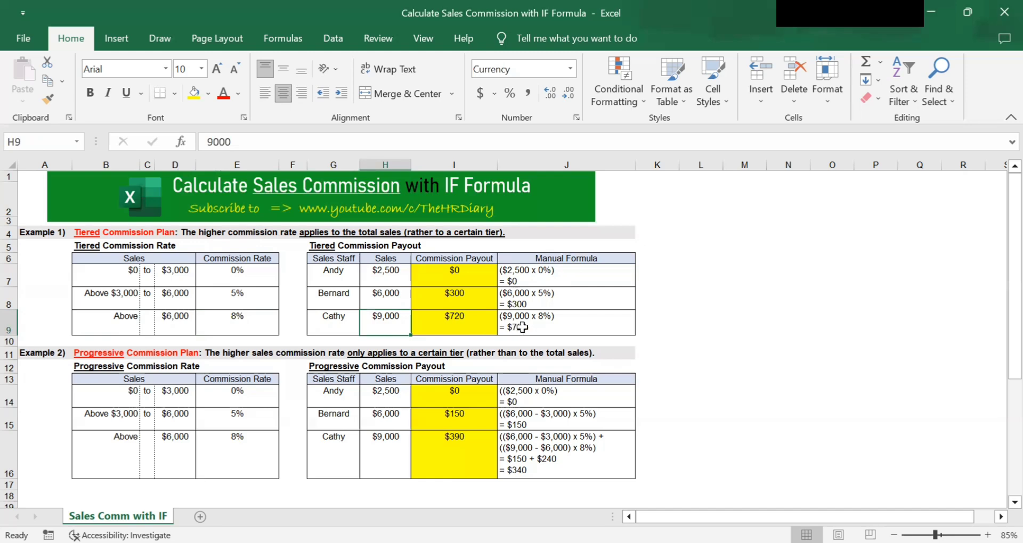
{"action": "left_click", "coordinate": [487, 320]}
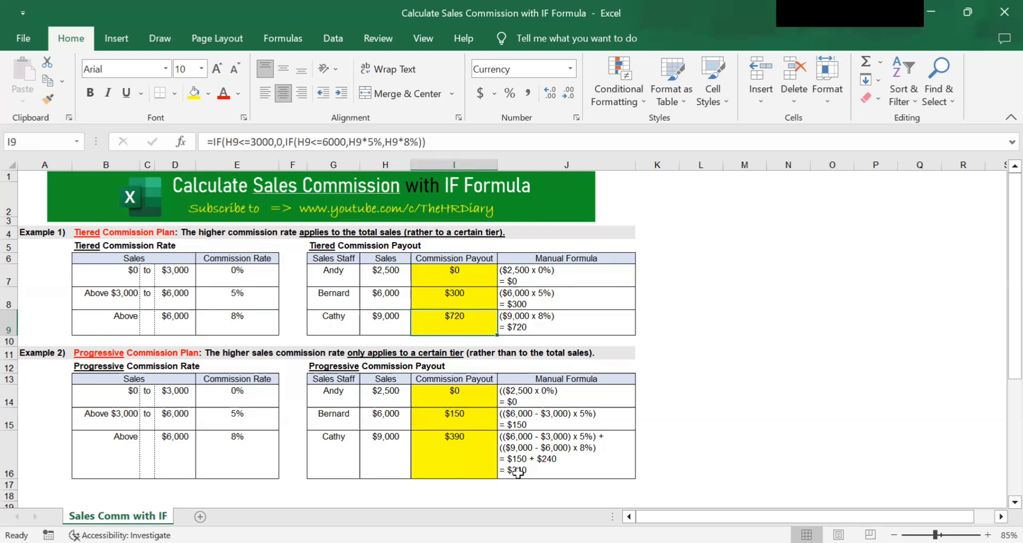
Step: Examine the progressive plan's $9,000 sales, its 0% and 5% rate tiers, and the payout formulas in I15 and I16
{"action": "left_click", "coordinate": [400, 454]}
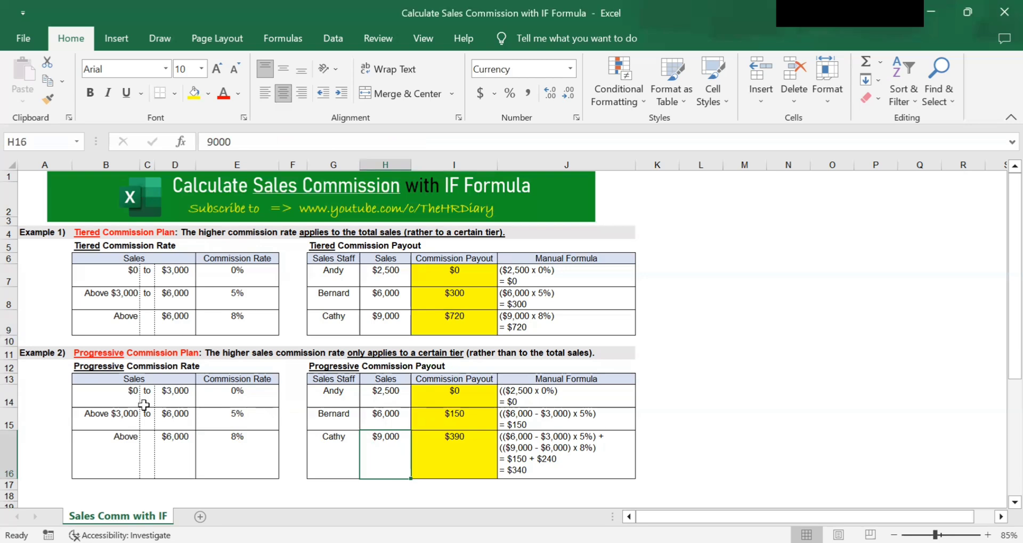
{"action": "left_click_drag", "start_coordinate": [237, 393], "coordinate": [131, 394]}
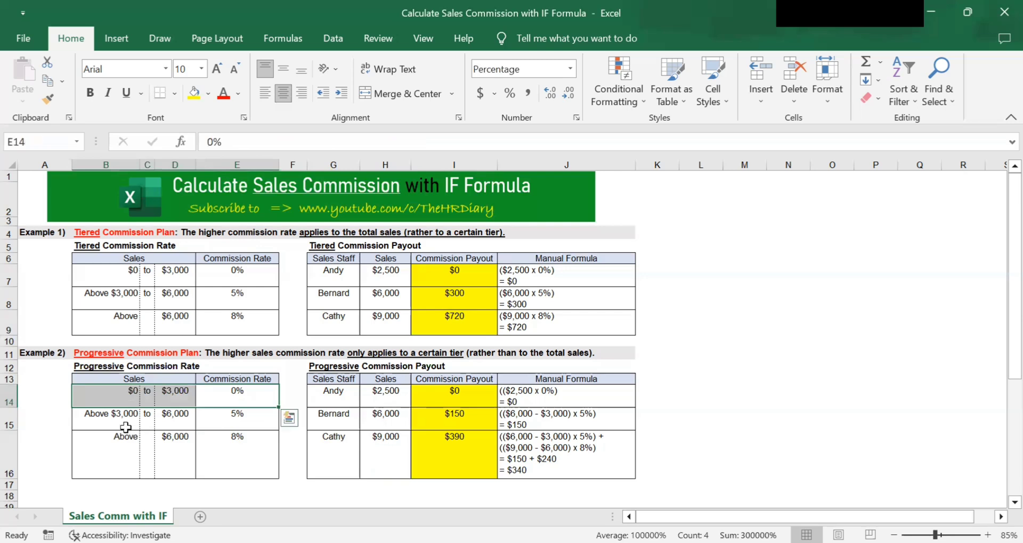
{"action": "left_click", "coordinate": [121, 422]}
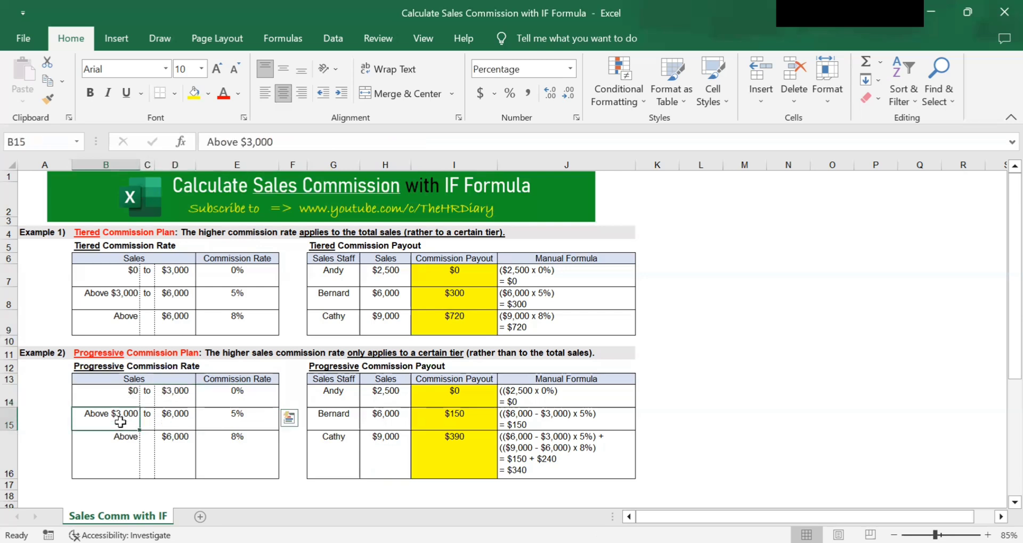
{"action": "left_click_drag", "start_coordinate": [120, 422], "coordinate": [166, 424]}
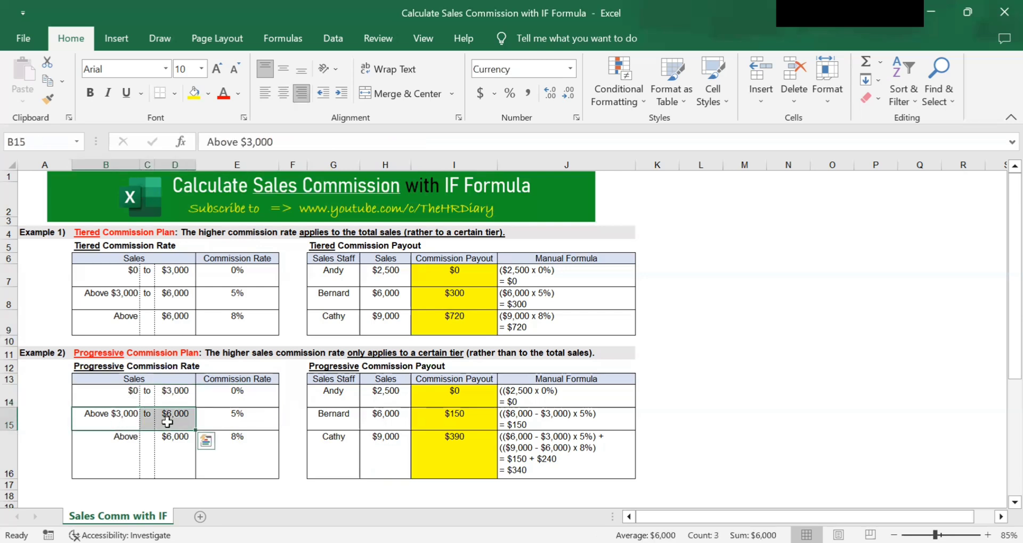
{"action": "left_click", "coordinate": [245, 418]}
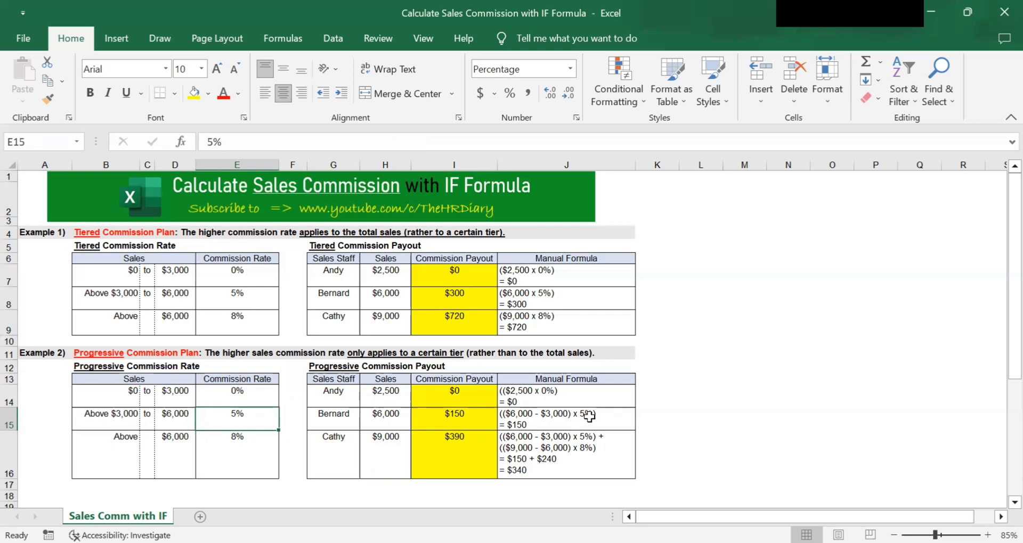
{"action": "left_click", "coordinate": [472, 415]}
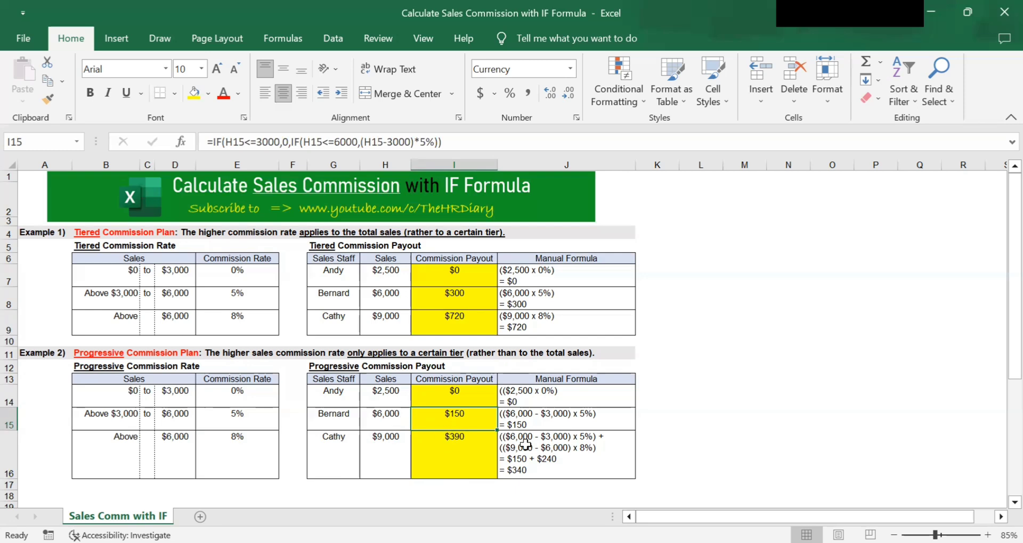
{"action": "left_click", "coordinate": [479, 440]}
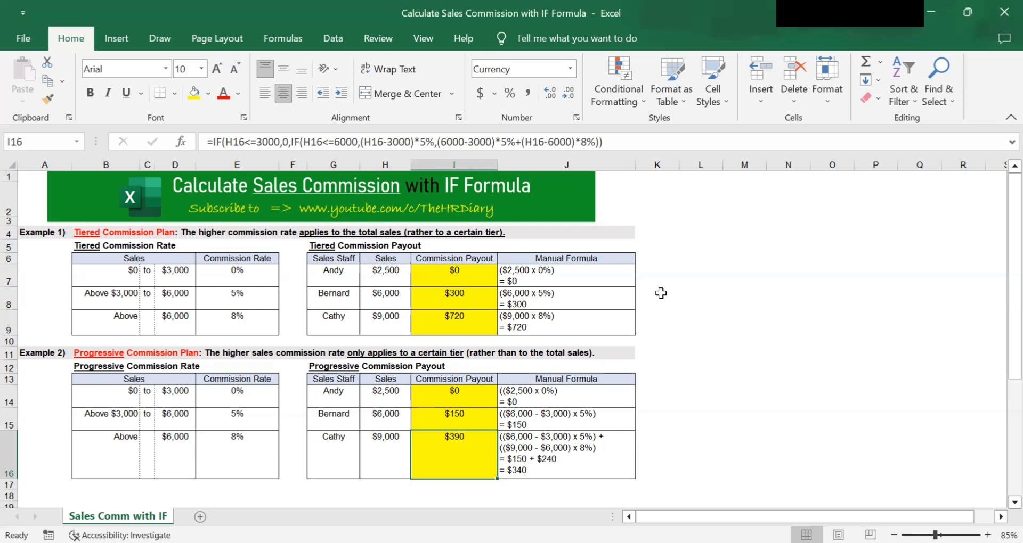
{"action": "left_click", "coordinate": [691, 275]}
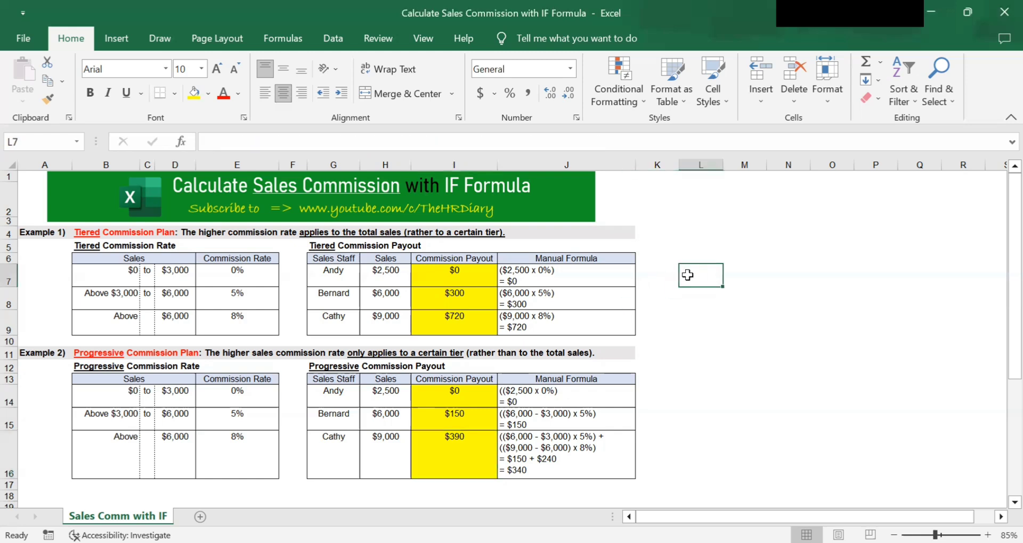
{"action": "type", "text": "="}
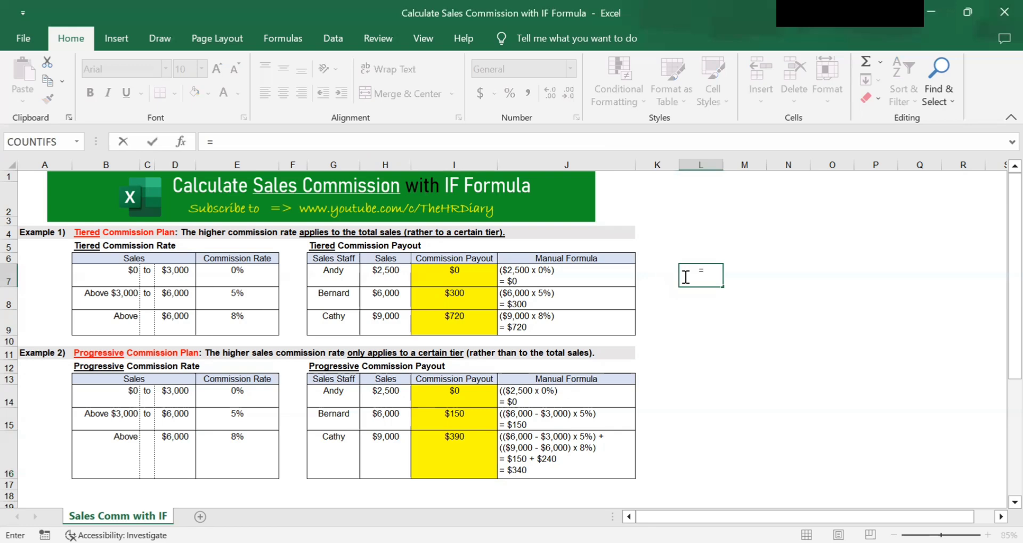
{"action": "type", "text": "if"}
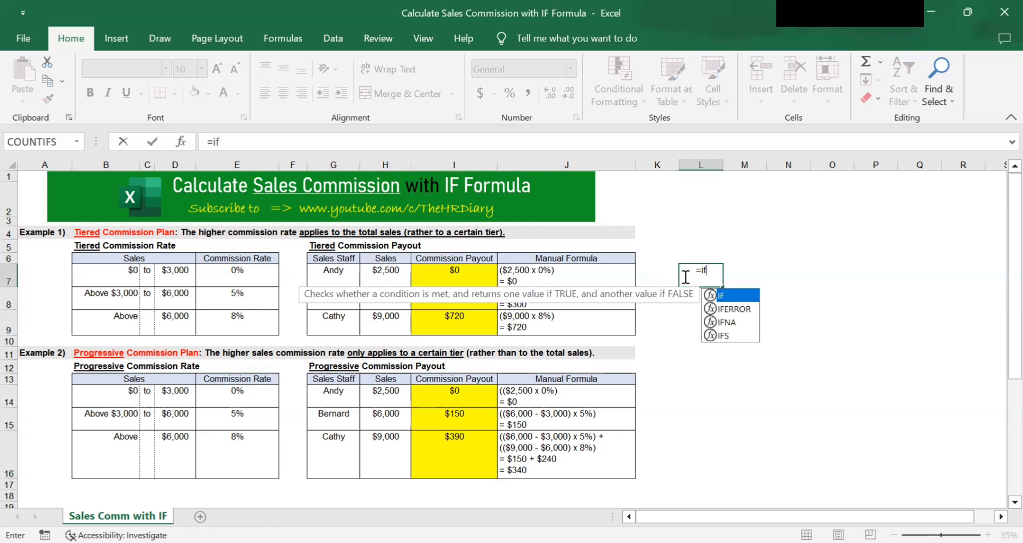
{"action": "type", "text": "("}
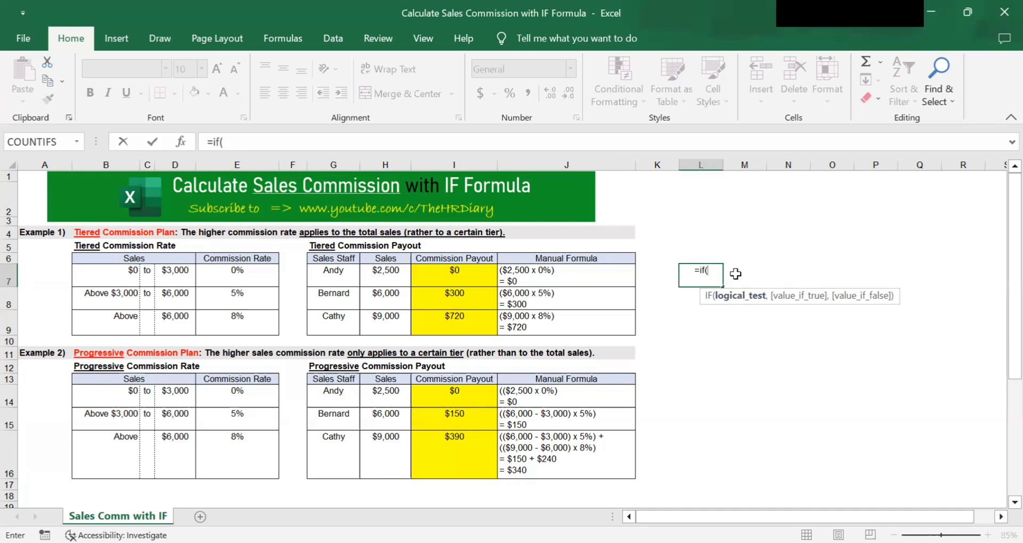
{"action": "left_click_drag", "start_coordinate": [719, 271], "coordinate": [668, 270]}
{"action": "key", "text": "BackSpace"}
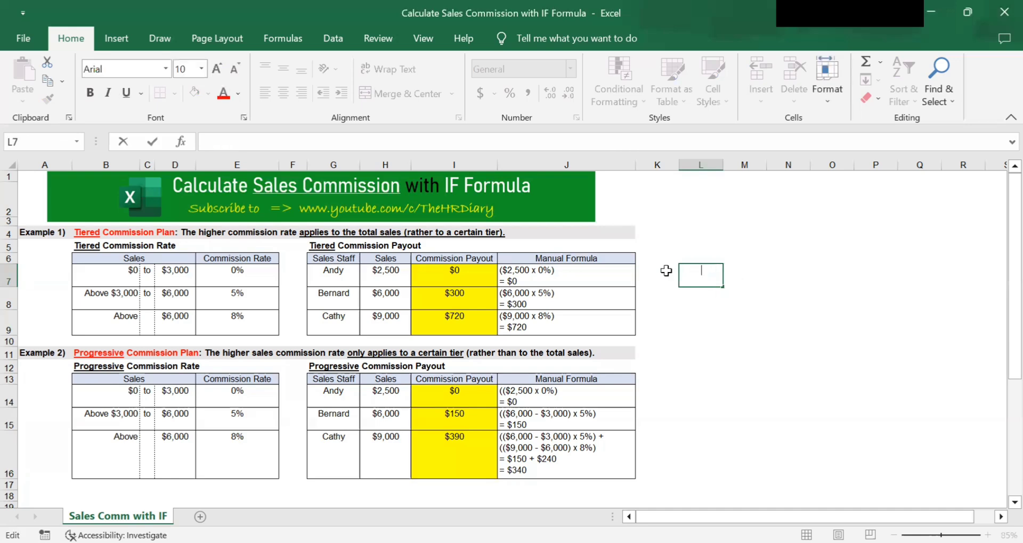
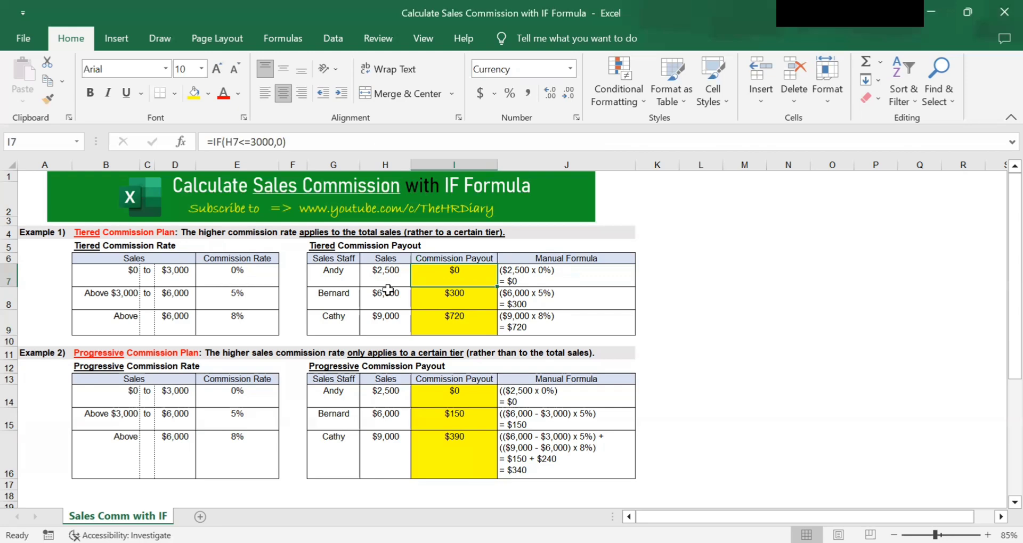
Step: Examine row 7 of the tiered plan: the sales, matching rate tier, manual calculation and the IF formula's arguments in I7
{"action": "left_click", "coordinate": [392, 282]}
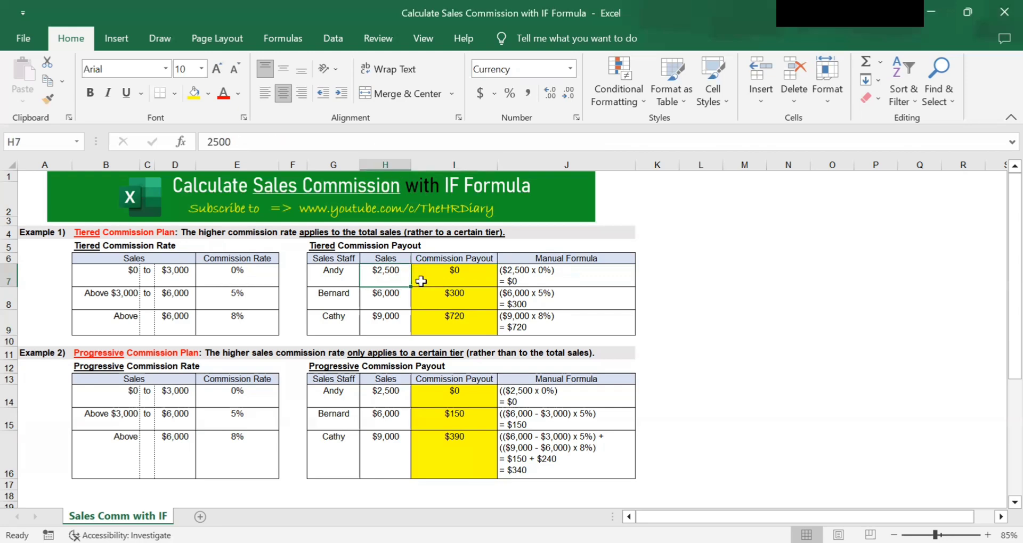
{"action": "left_click", "coordinate": [560, 284]}
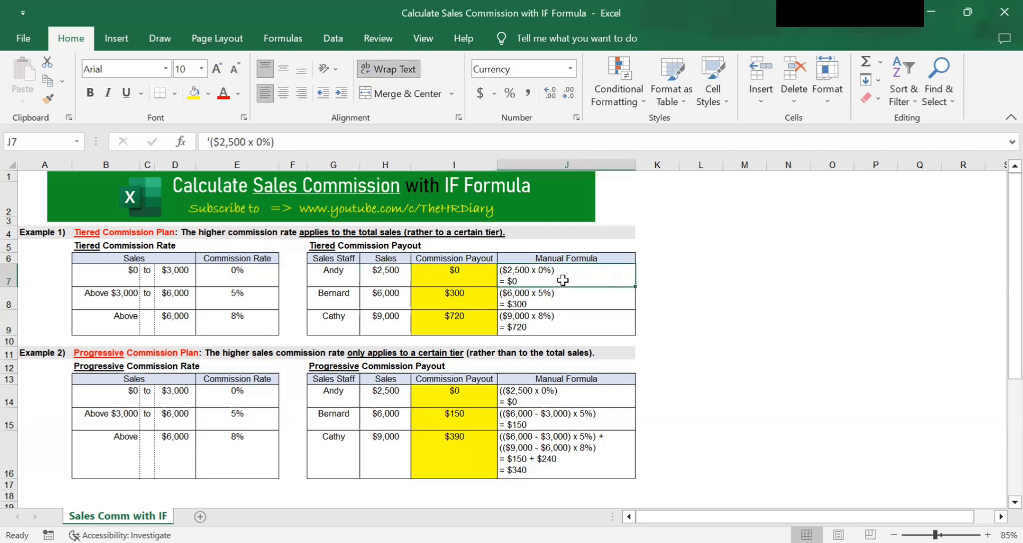
{"action": "left_click", "coordinate": [399, 280]}
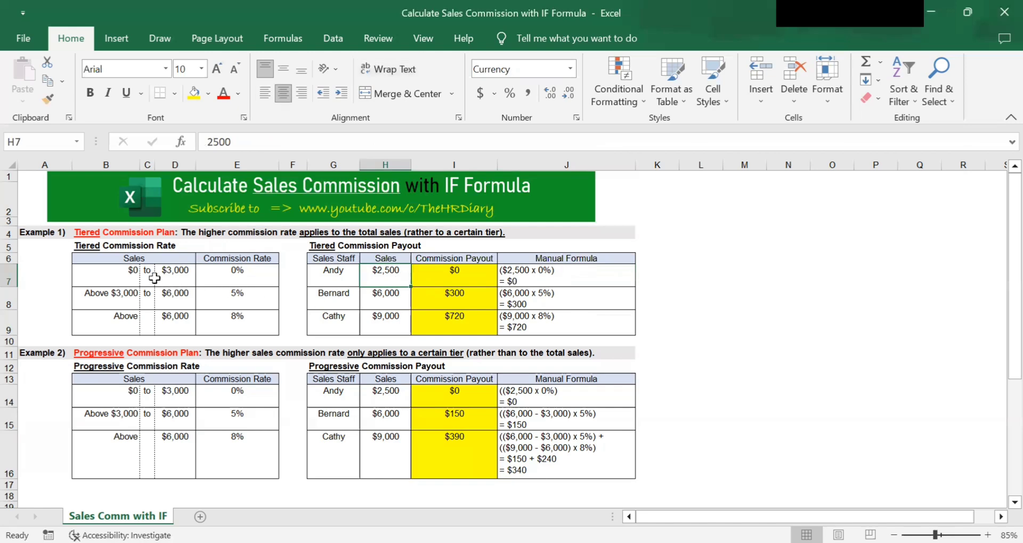
{"action": "left_click", "coordinate": [127, 275]}
{"action": "left_click_drag", "start_coordinate": [128, 275], "coordinate": [215, 280]}
{"action": "left_click", "coordinate": [259, 271]}
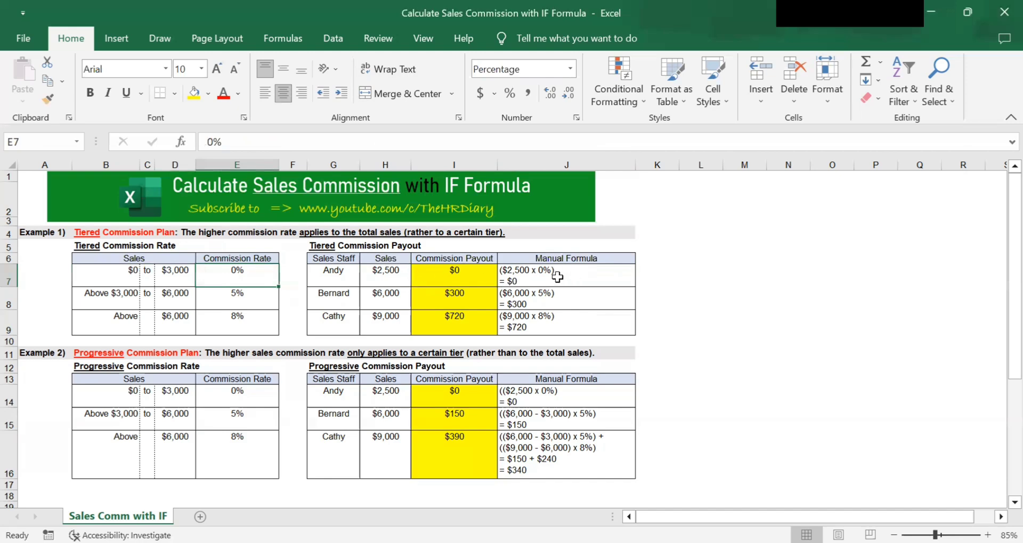
{"action": "left_click", "coordinate": [393, 275]}
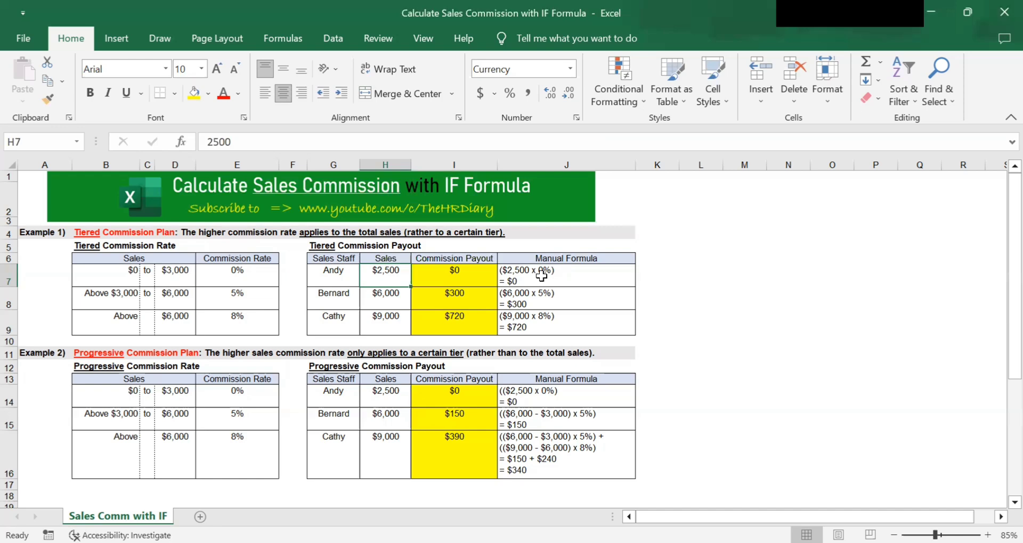
{"action": "left_click", "coordinate": [472, 281]}
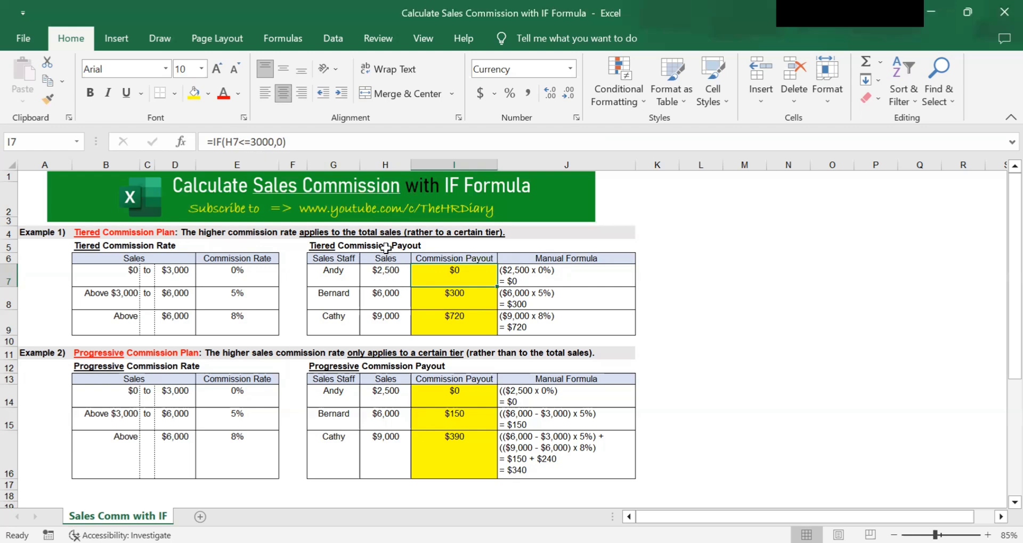
{"action": "left_click", "coordinate": [238, 142]}
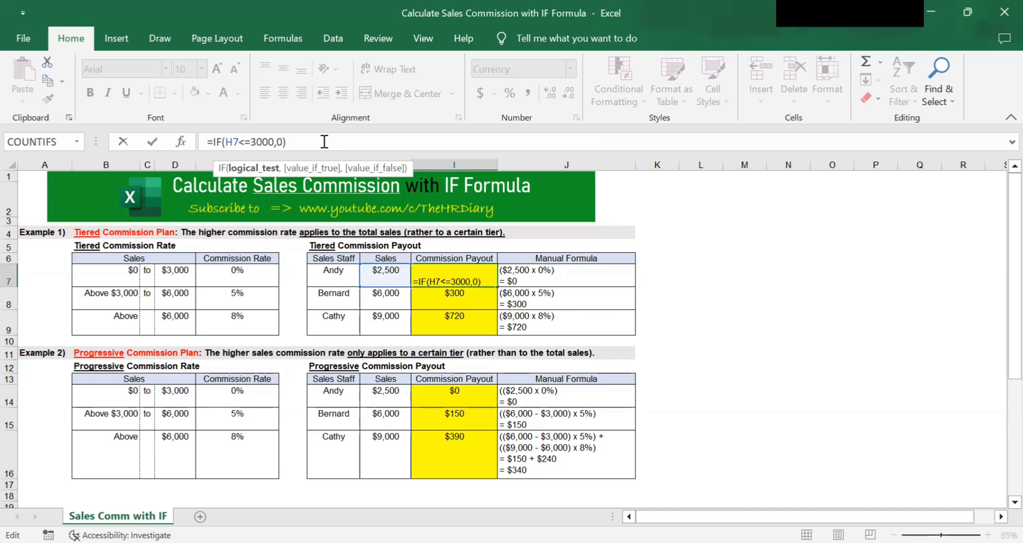
{"action": "left_click", "coordinate": [324, 141]}
{"action": "key", "text": "Return"}
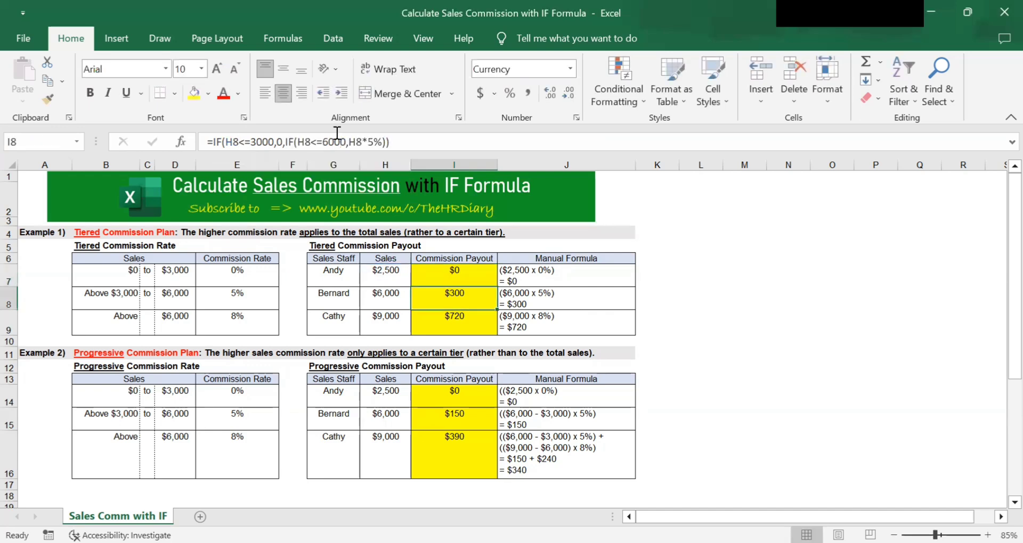
{"action": "key", "text": "Up"}
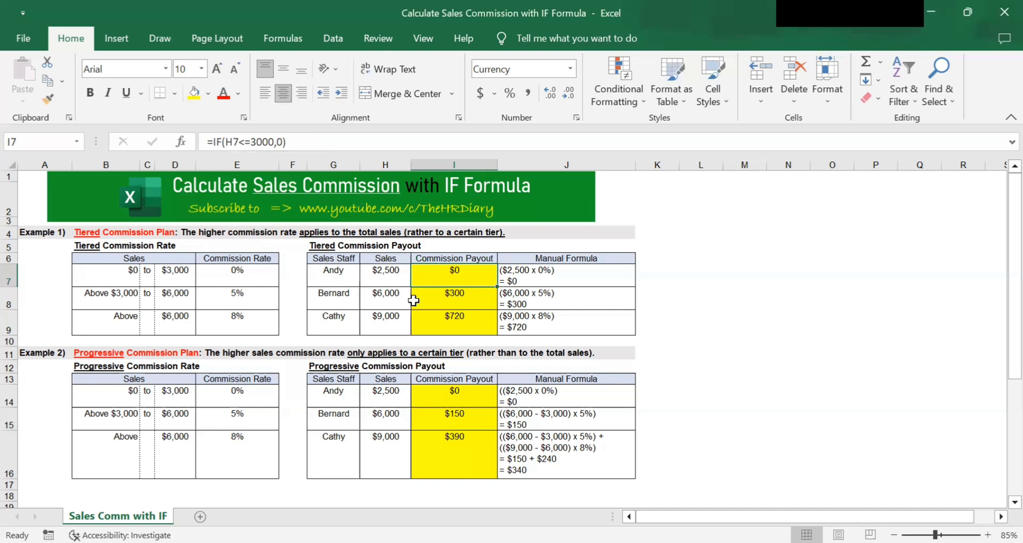
Step: Examine row 8 of the tiered plan: the $6,000 sales, matching 5% tier, manual calculation and the nested IF arguments in I8
{"action": "left_click", "coordinate": [393, 312]}
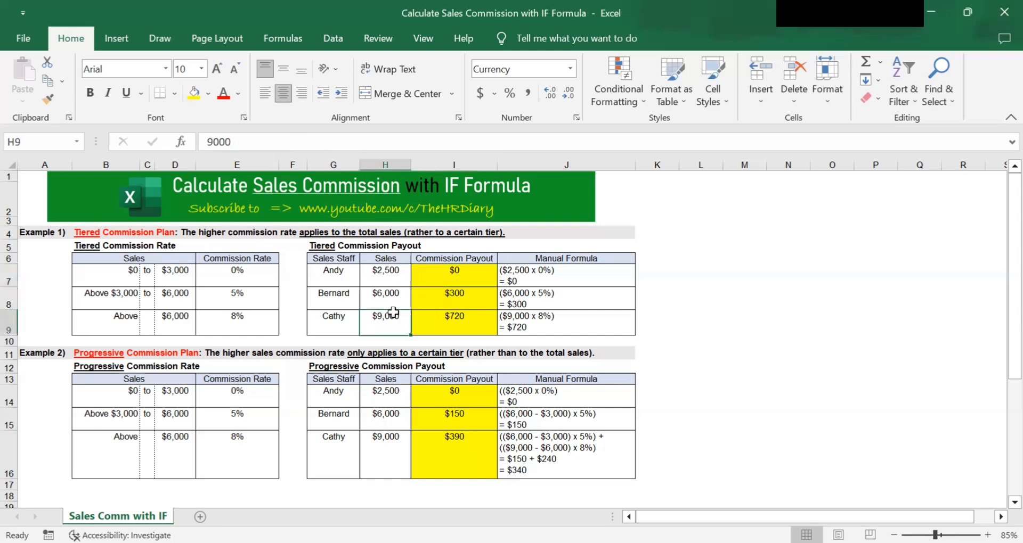
{"action": "left_click", "coordinate": [394, 303]}
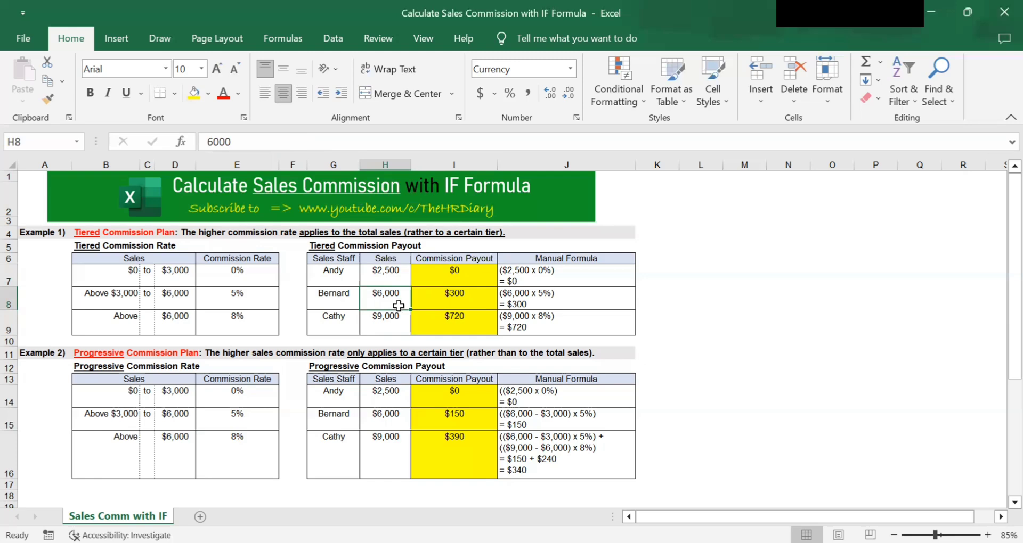
{"action": "left_click", "coordinate": [567, 303]}
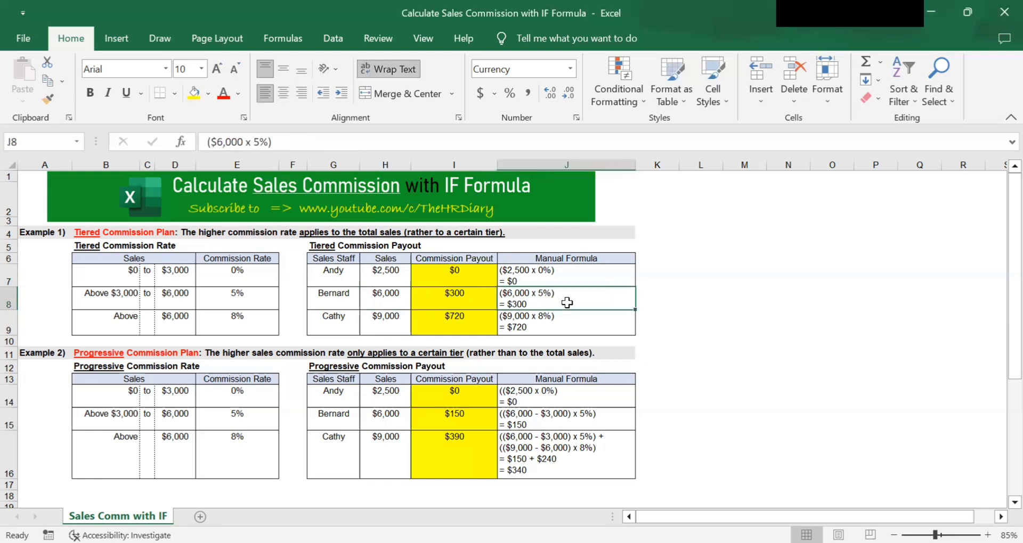
{"action": "left_click", "coordinate": [388, 295]}
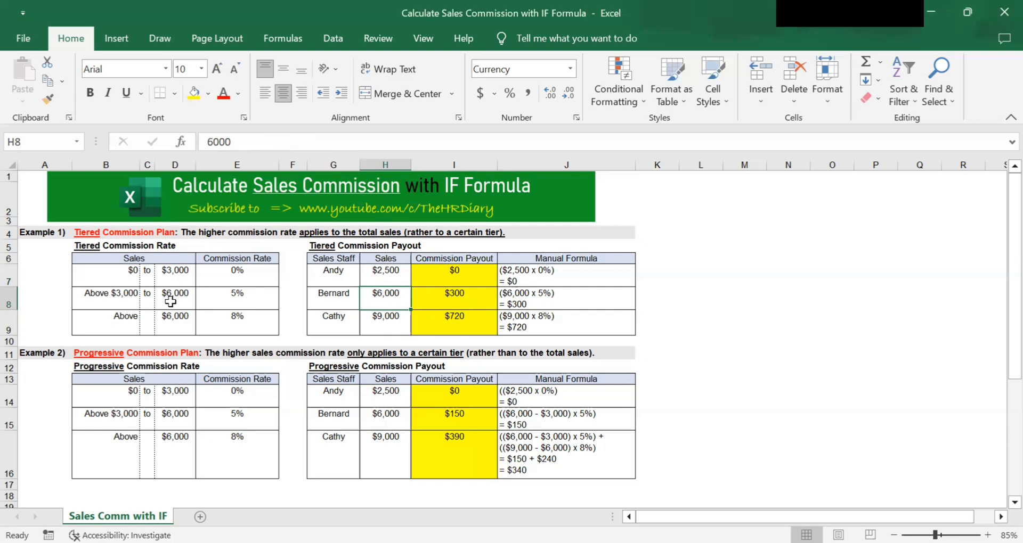
{"action": "left_click", "coordinate": [258, 300]}
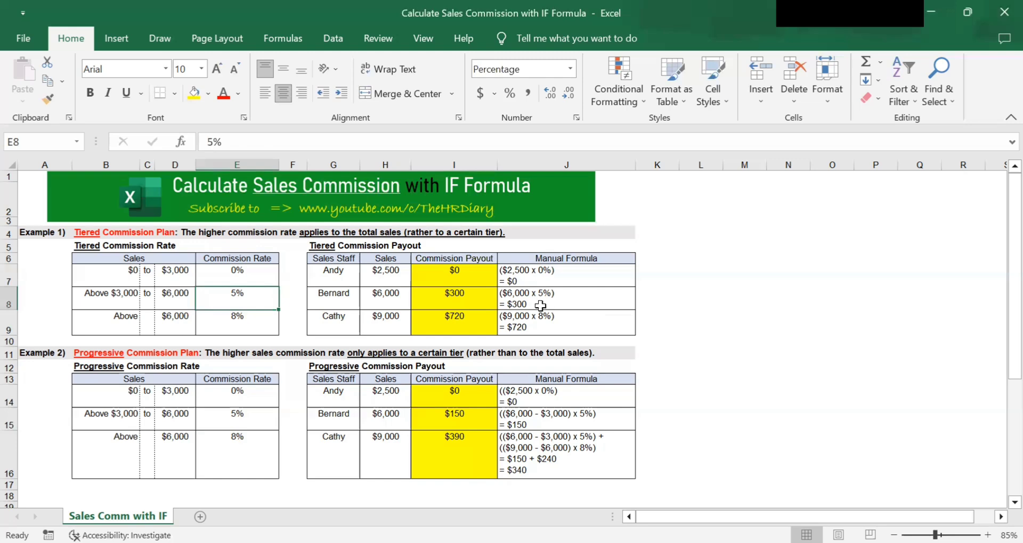
{"action": "left_click", "coordinate": [540, 305]}
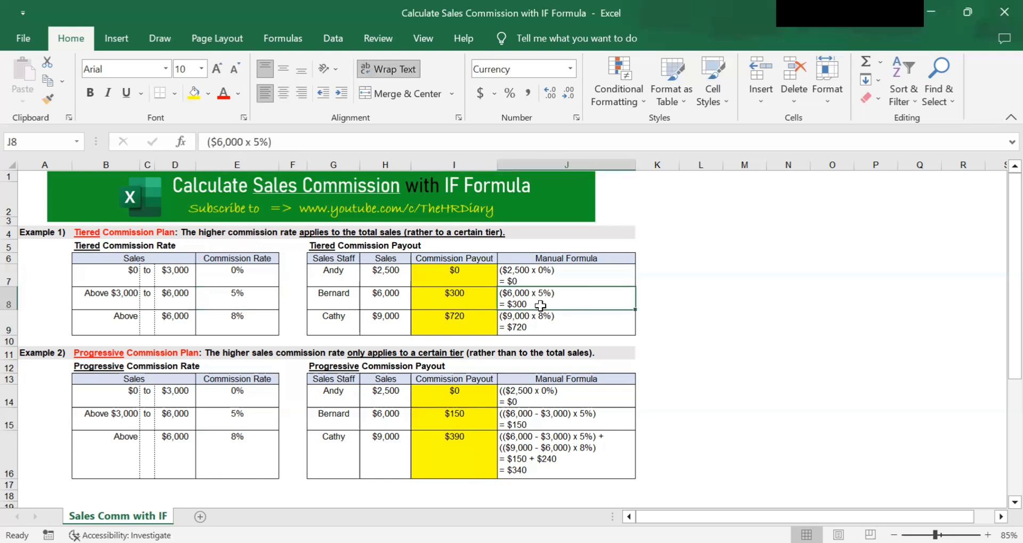
{"action": "left_click", "coordinate": [480, 298]}
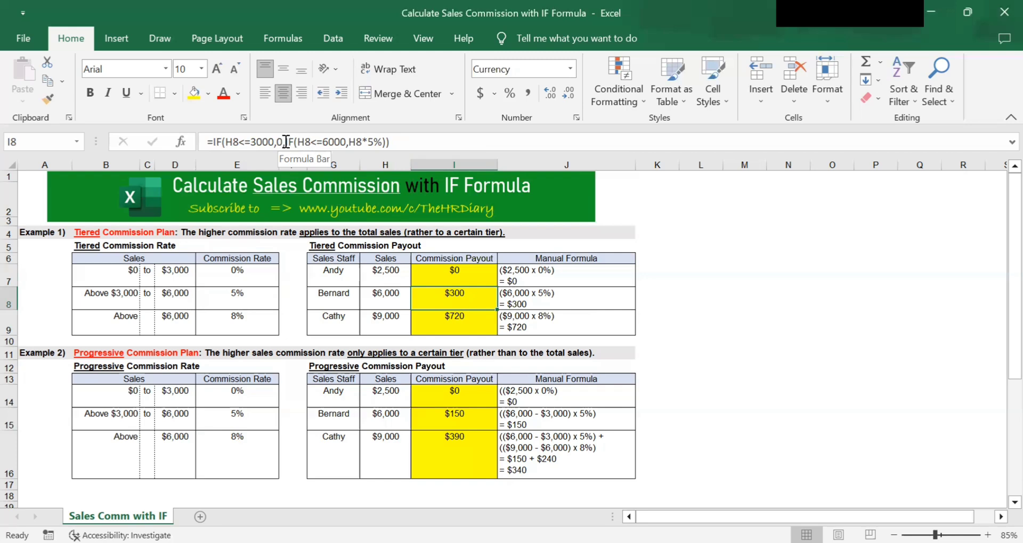
{"action": "left_click", "coordinate": [286, 141]}
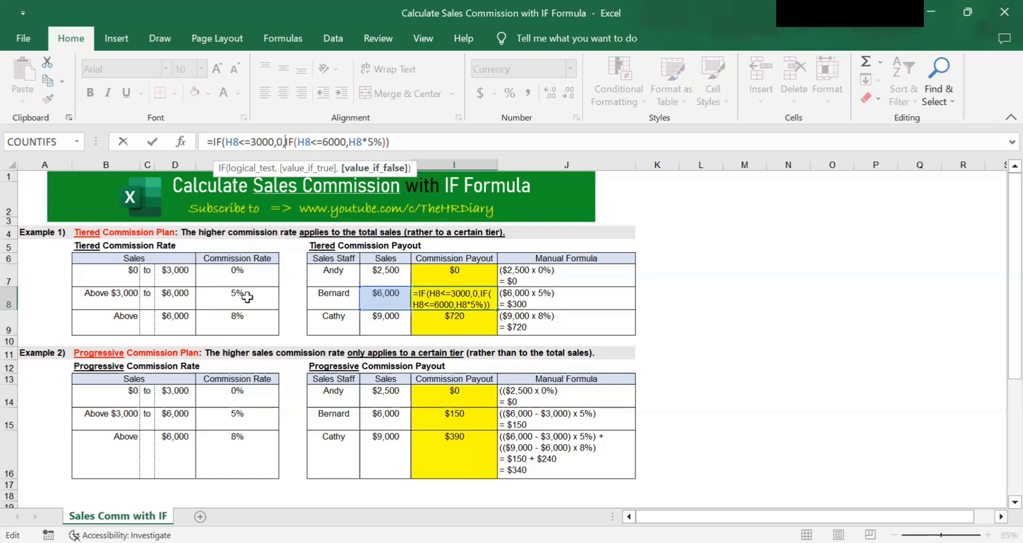
{"action": "left_click", "coordinate": [388, 141]}
{"action": "key", "text": "Return"}
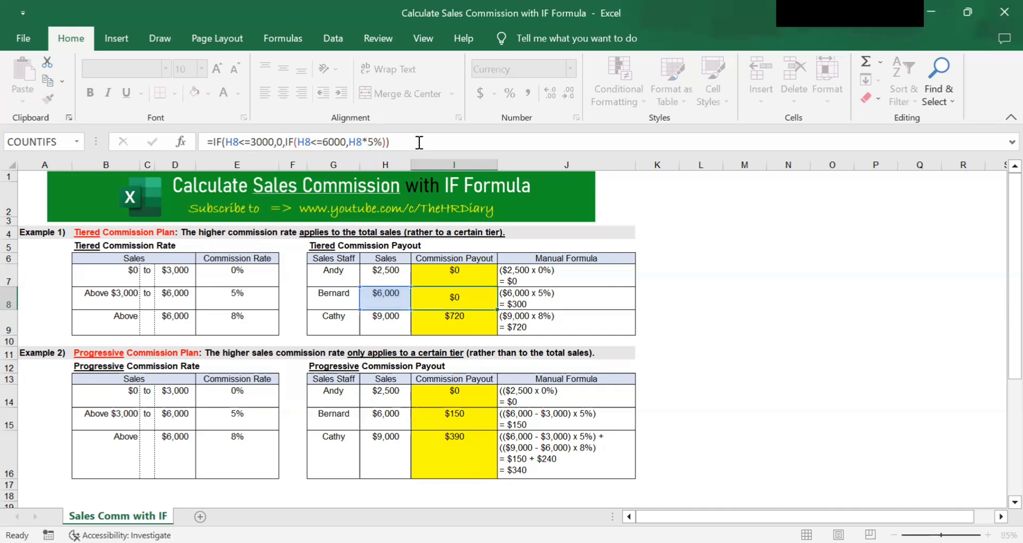
{"action": "left_click", "coordinate": [470, 303]}
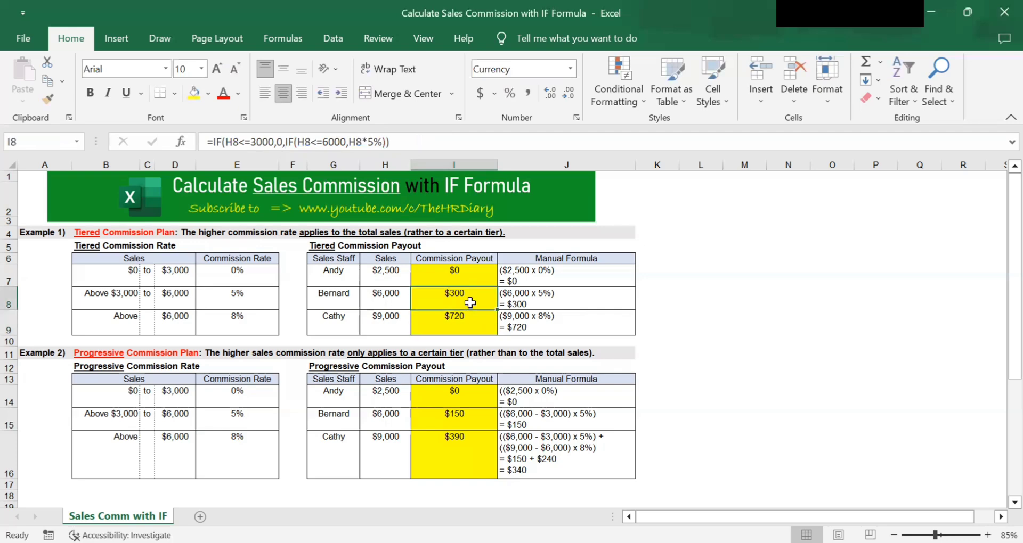
{"action": "left_click", "coordinate": [556, 308]}
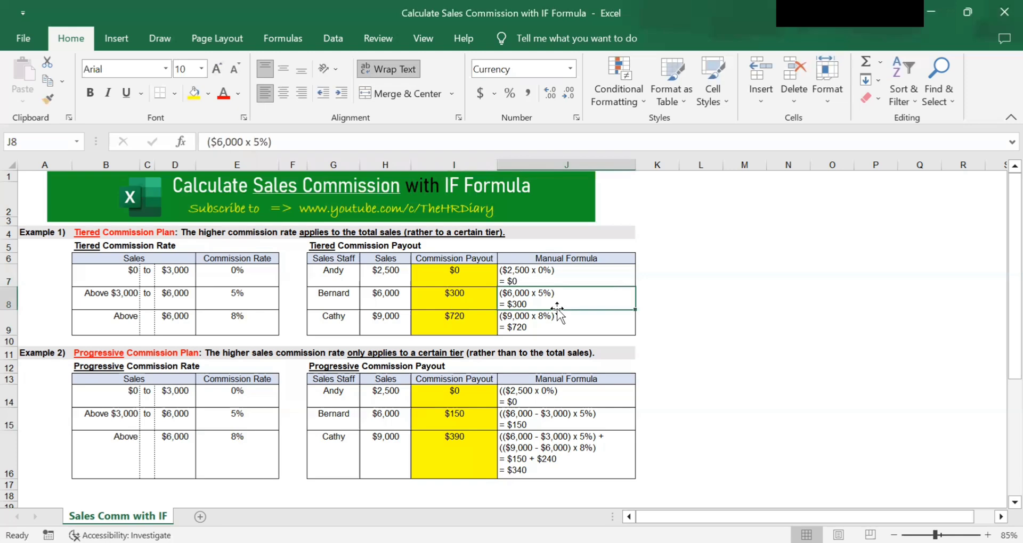
Step: Examine row 9 of the tiered plan: the $9,000 sales, matching 8% tier, manual calculation and the nested IF formula in I9
{"action": "left_click", "coordinate": [345, 329]}
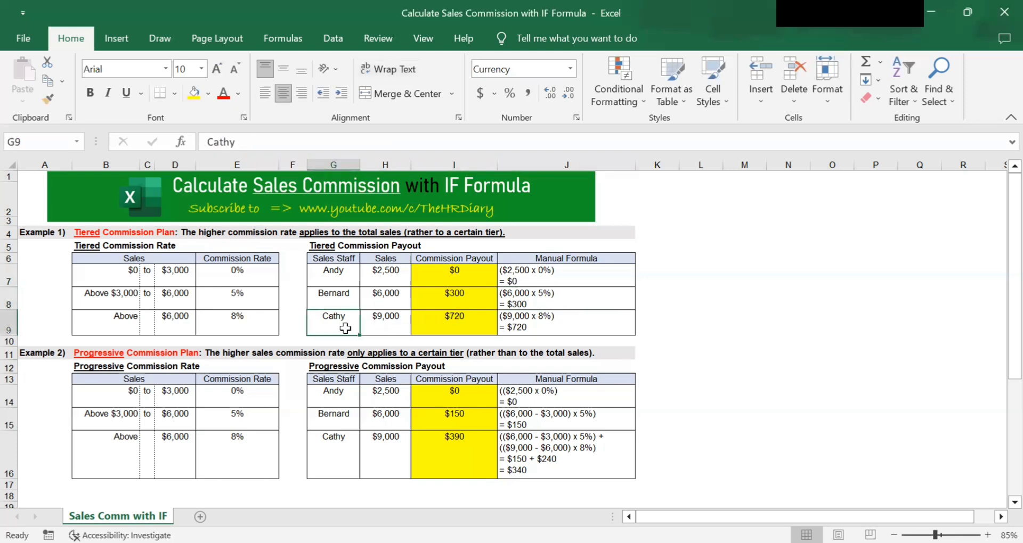
{"action": "left_click", "coordinate": [387, 327]}
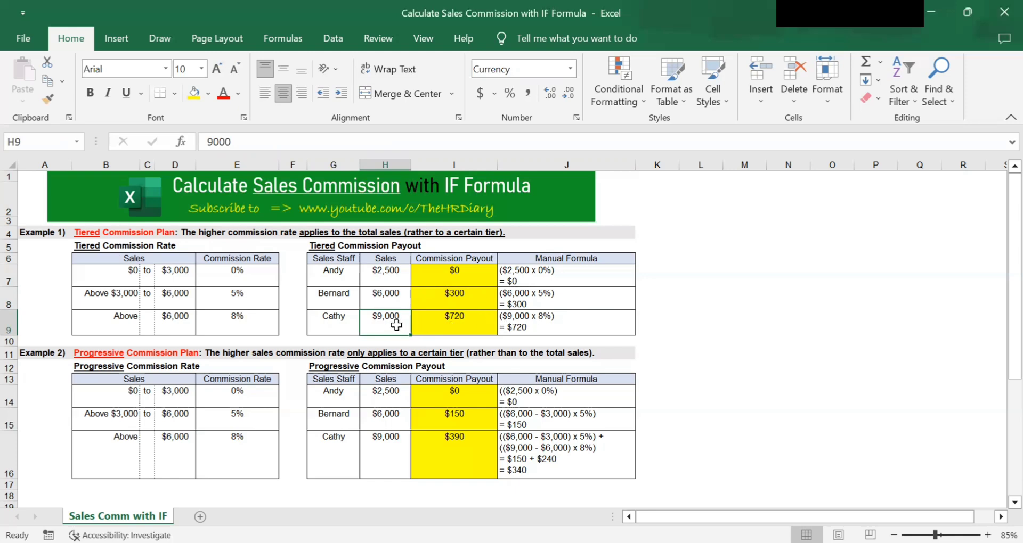
{"action": "left_click", "coordinate": [177, 328]}
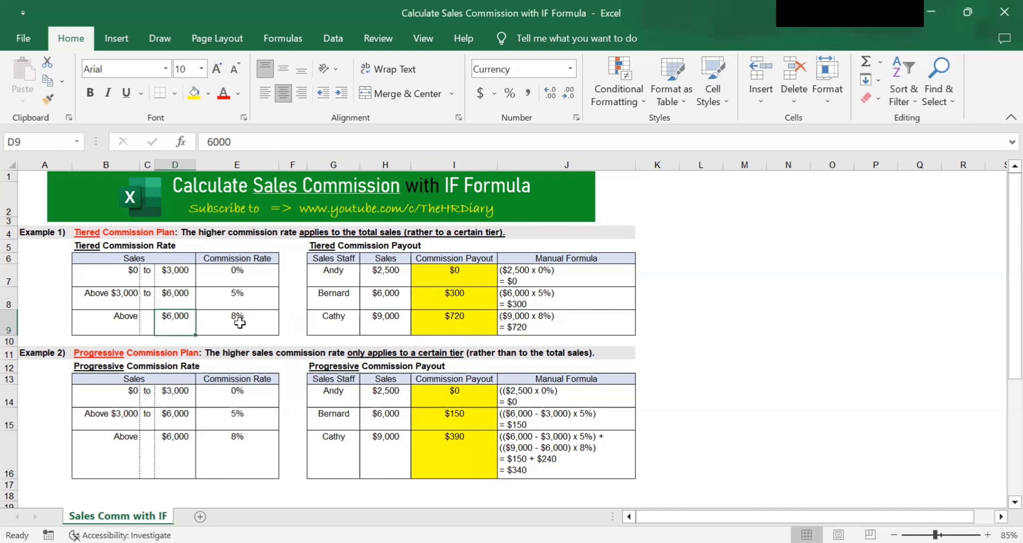
{"action": "left_click", "coordinate": [257, 324]}
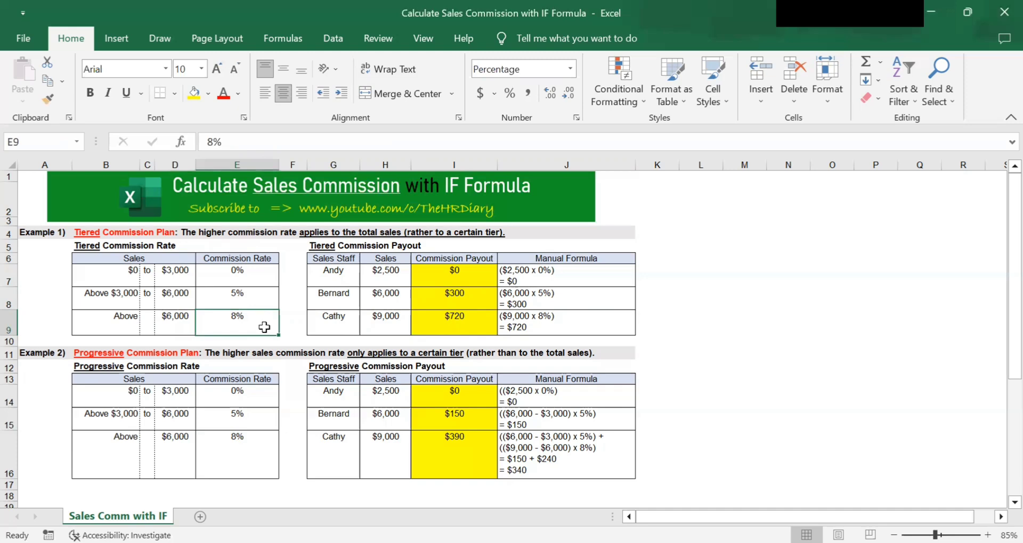
{"action": "left_click", "coordinate": [394, 323]}
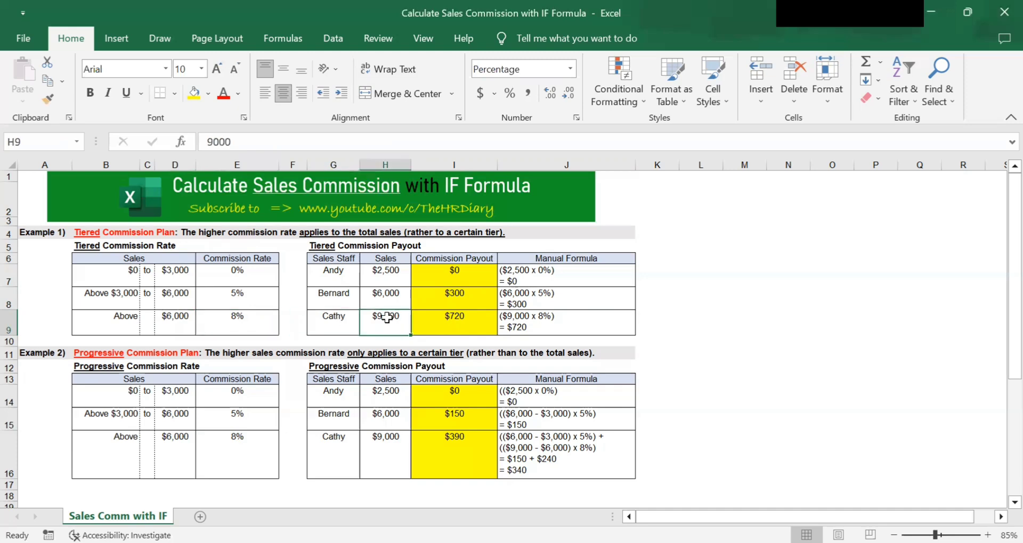
{"action": "left_click", "coordinate": [260, 328]}
{"action": "left_click", "coordinate": [566, 328]}
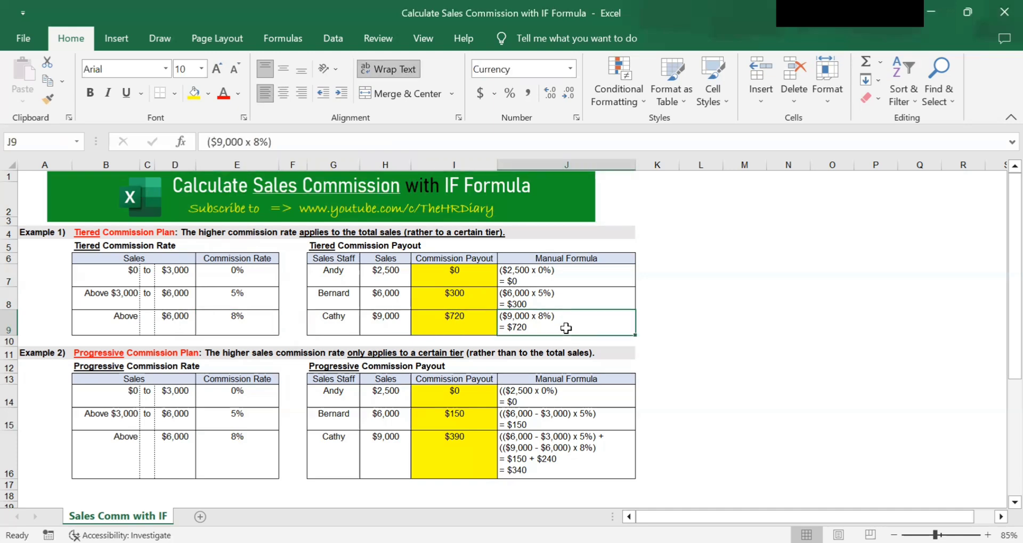
{"action": "left_click", "coordinate": [479, 321]}
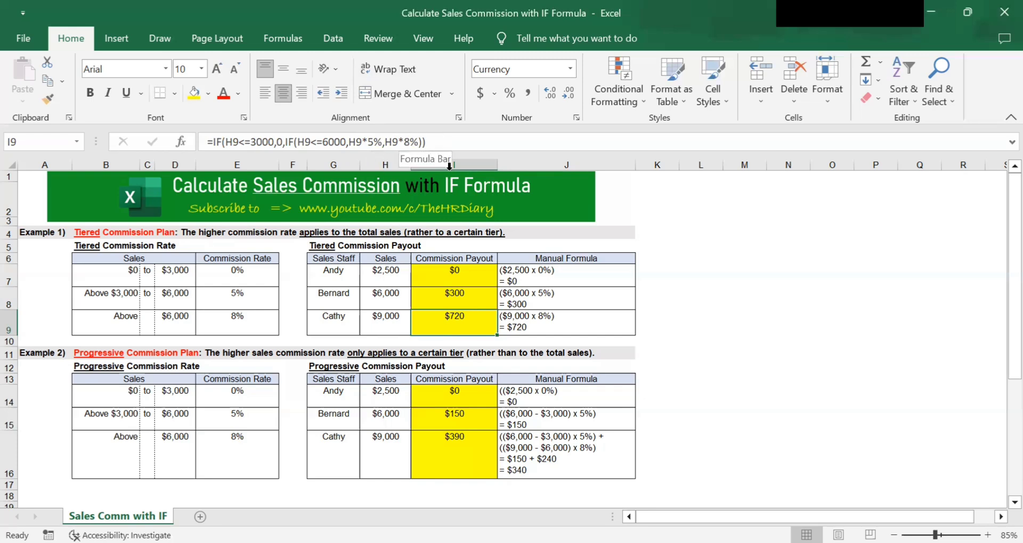
{"action": "left_click", "coordinate": [476, 144]}
{"action": "key", "text": "Return"}
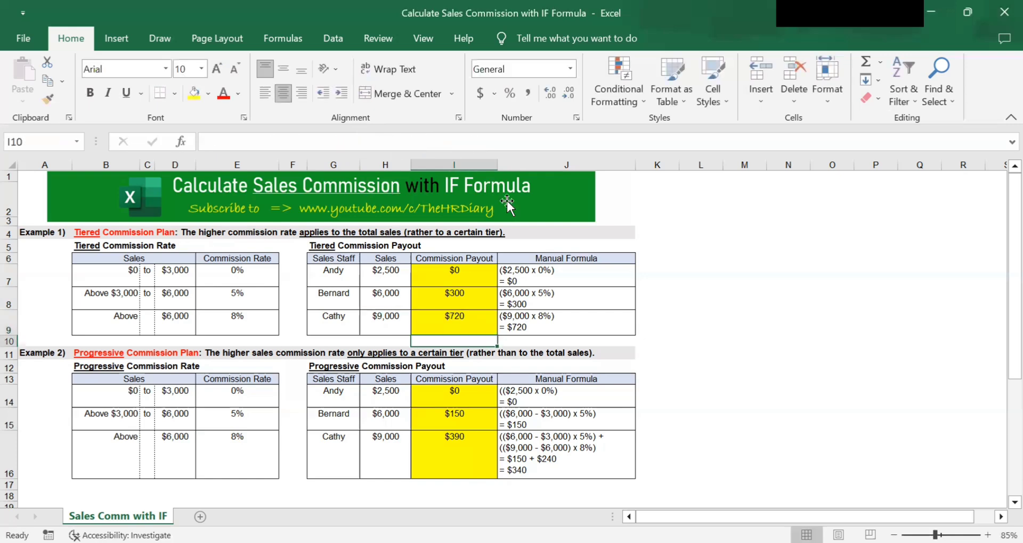
Step: Copy the complete nested IF formula from I9 into the tiered plan's payout cells I7 and I8
{"action": "left_click", "coordinate": [469, 316]}
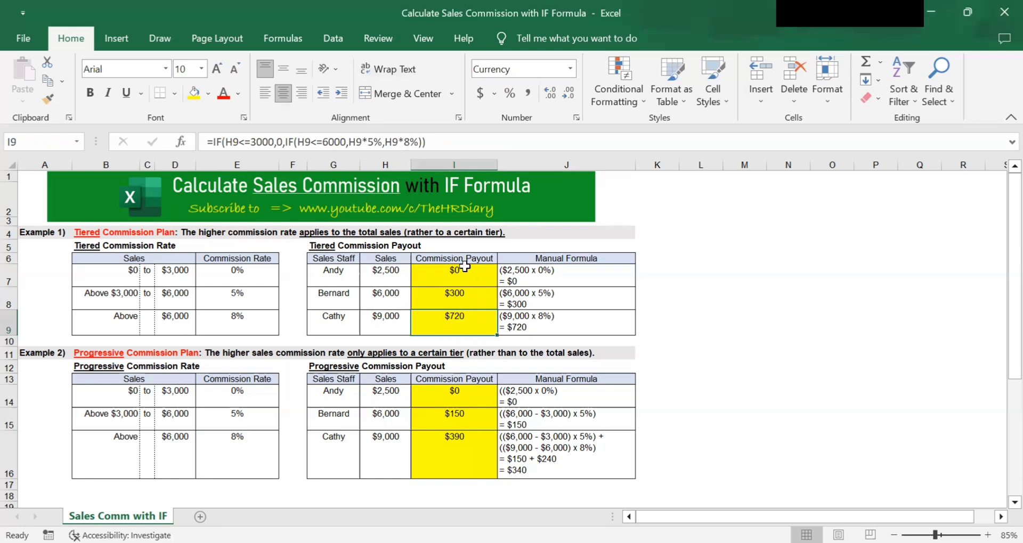
{"action": "left_click", "coordinate": [463, 270]}
{"action": "left_click", "coordinate": [462, 290]}
{"action": "left_click", "coordinate": [472, 259]}
{"action": "left_click", "coordinate": [474, 319]}
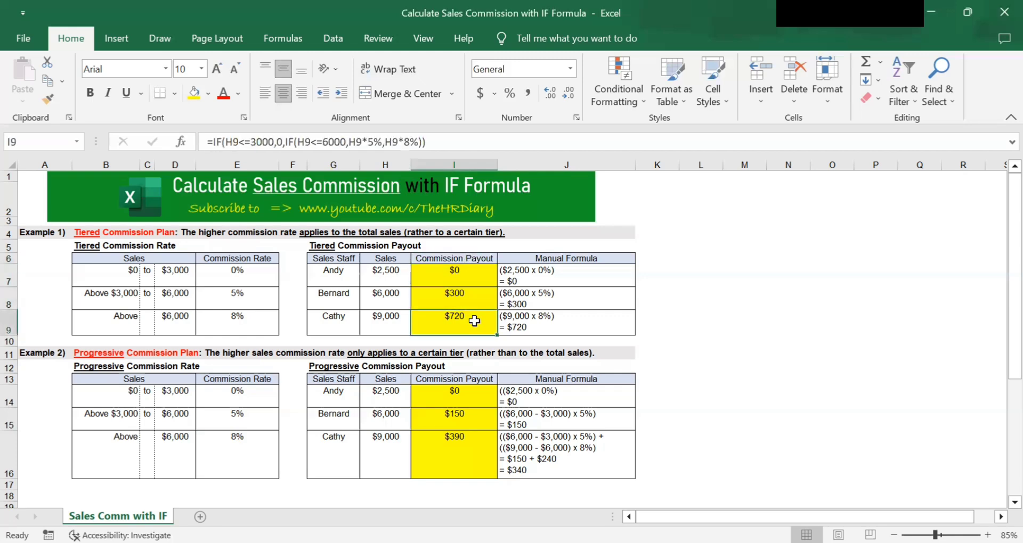
{"action": "key", "text": "ctrl+c"}
{"action": "left_click", "coordinate": [473, 275]}
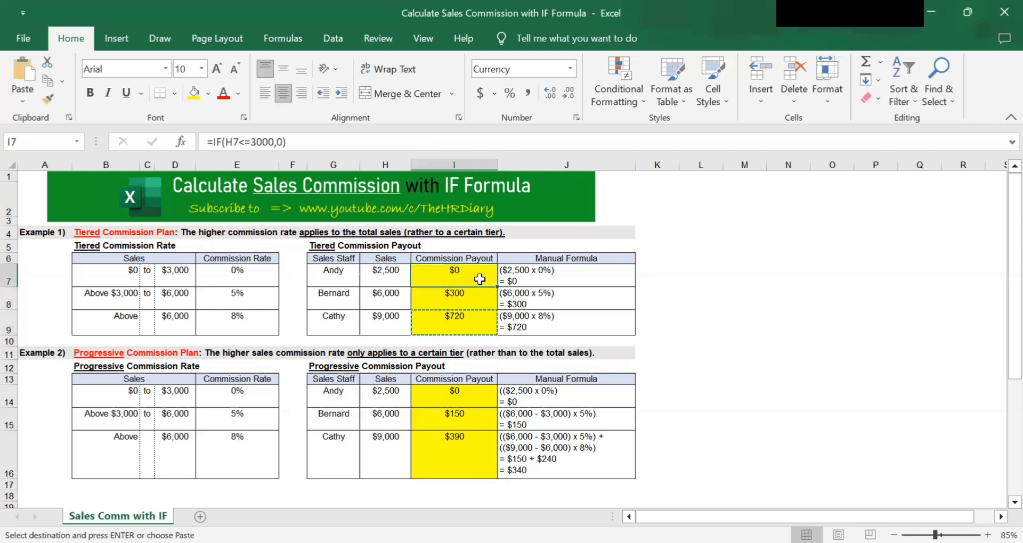
{"action": "key", "text": "ctrl+v"}
{"action": "left_click_drag", "start_coordinate": [471, 272], "coordinate": [472, 319]}
{"action": "key", "text": "ctrl+v"}
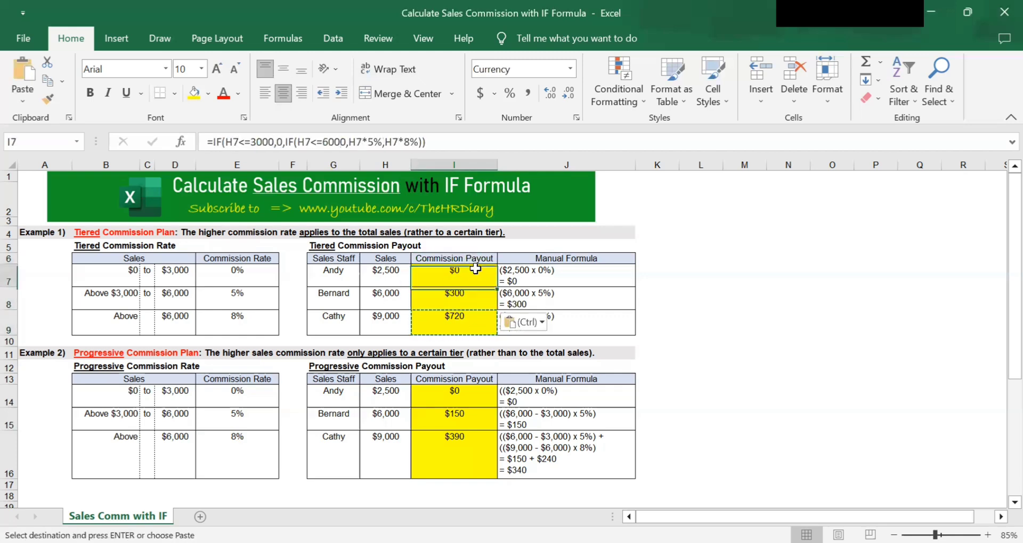
Step: Check the nested IF formulas and their sales references in the tiered payout cells I7 to I9
{"action": "left_click", "coordinate": [467, 303]}
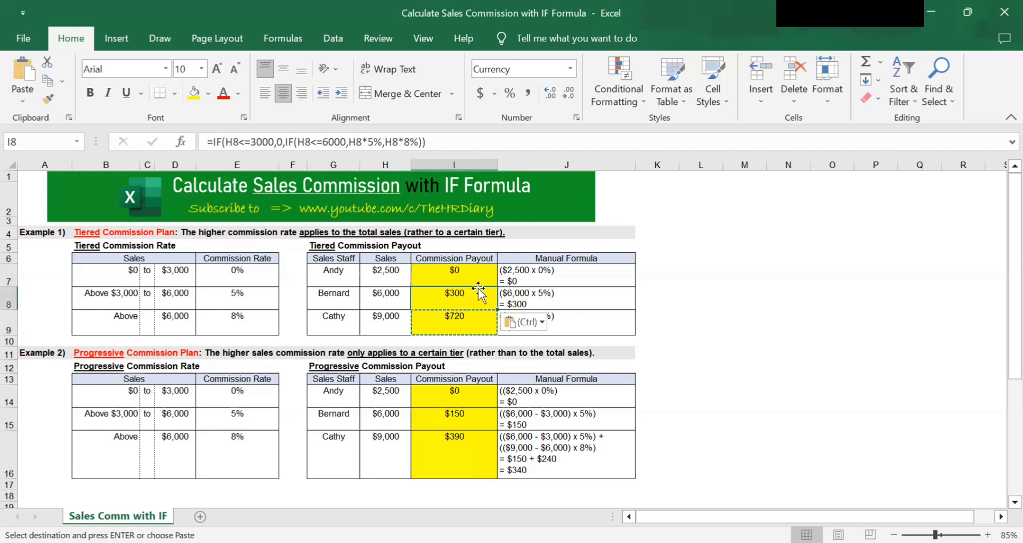
{"action": "left_click", "coordinate": [465, 322]}
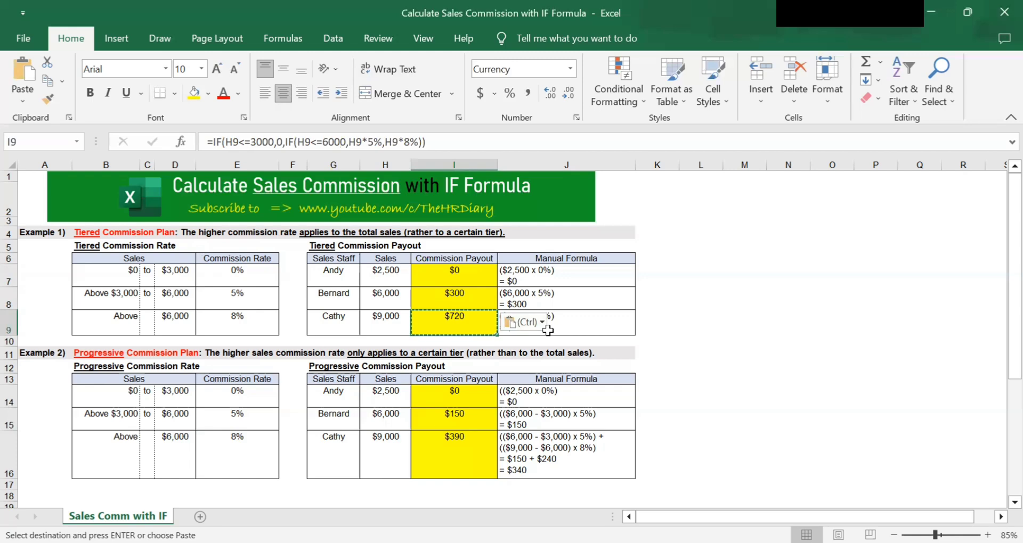
{"action": "left_click", "coordinate": [467, 281]}
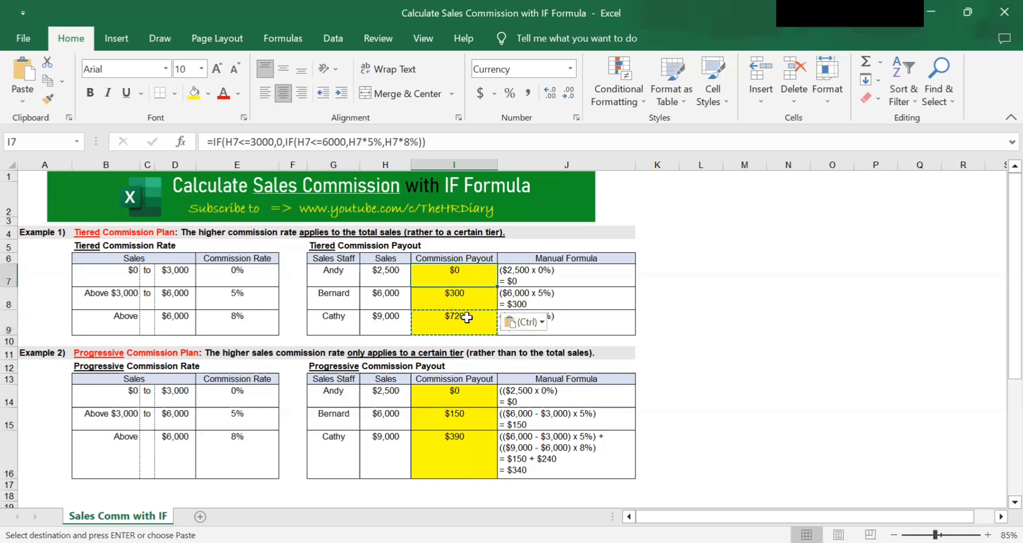
{"action": "left_click", "coordinate": [467, 317]}
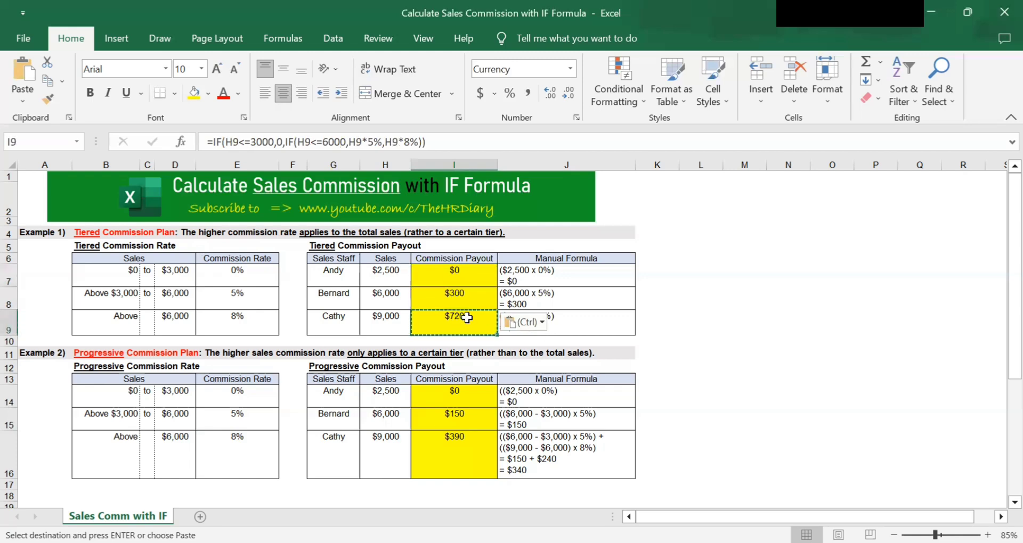
Step: Replace the hard-coded sales limits 3000 and 6000 in I7's nested IF formula with references to D7 and D8
{"action": "left_click", "coordinate": [483, 276]}
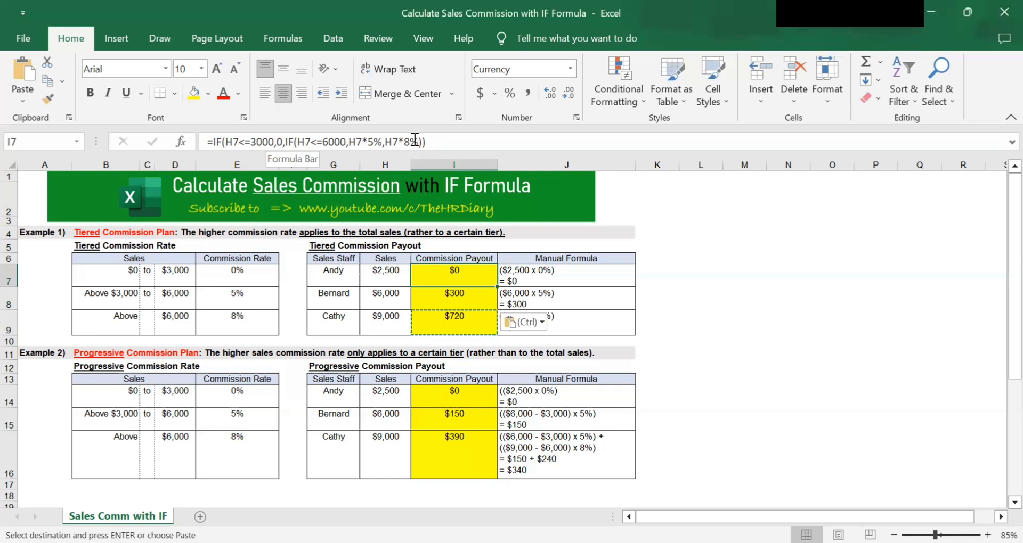
{"action": "left_click", "coordinate": [254, 141]}
{"action": "left_click_drag", "start_coordinate": [250, 142], "coordinate": [272, 144]}
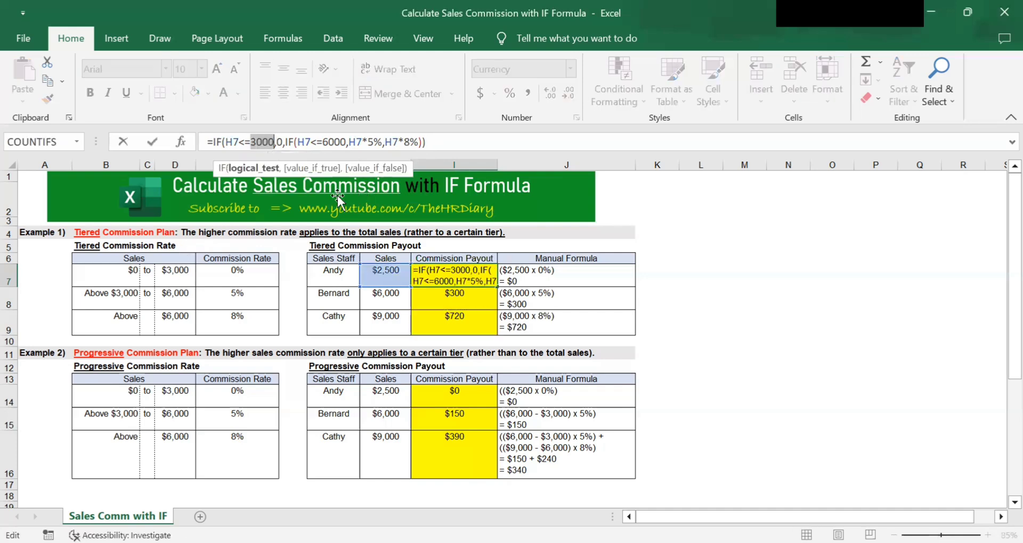
{"action": "left_click", "coordinate": [186, 272]}
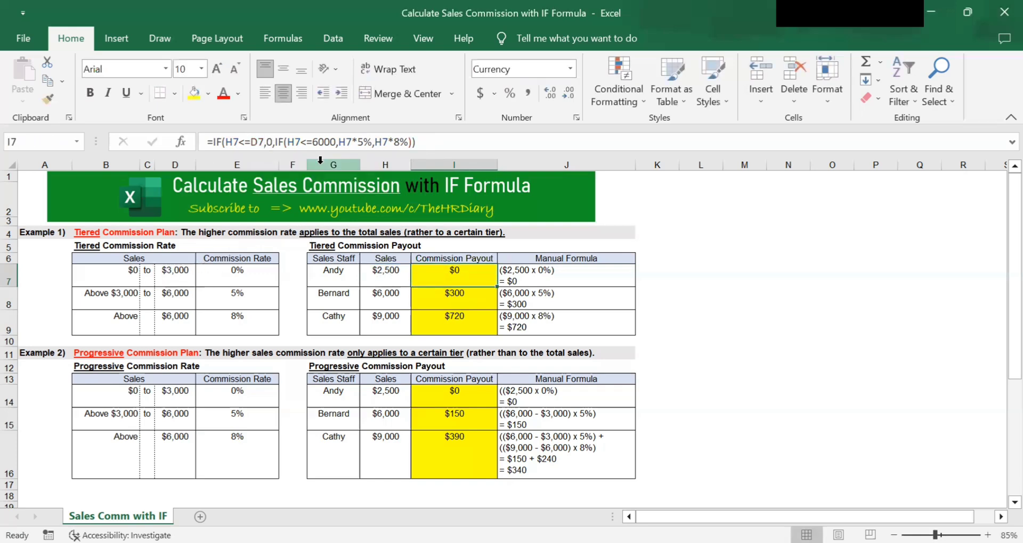
{"action": "double_click", "coordinate": [323, 142]}
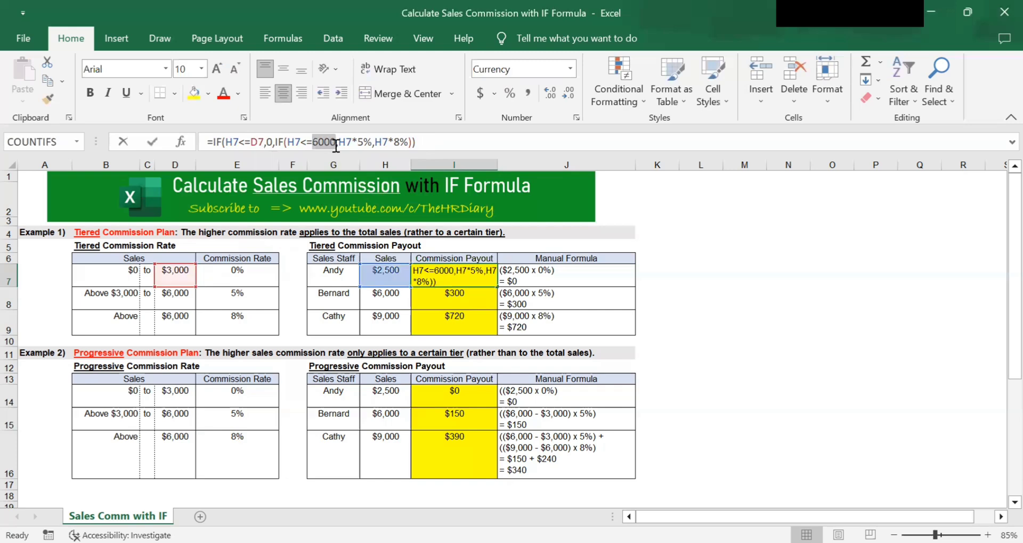
{"action": "key", "text": "BackSpace"}
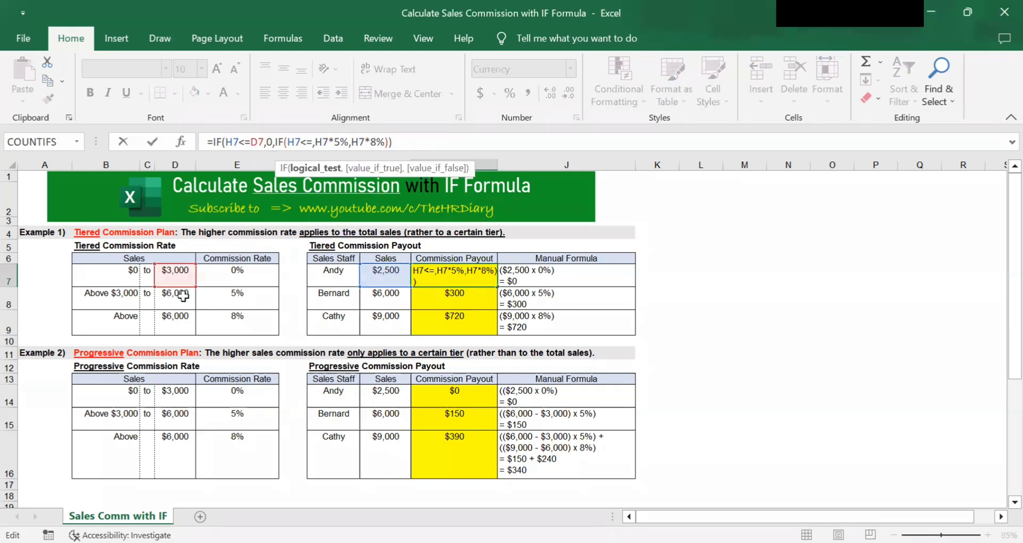
{"action": "left_click", "coordinate": [184, 296]}
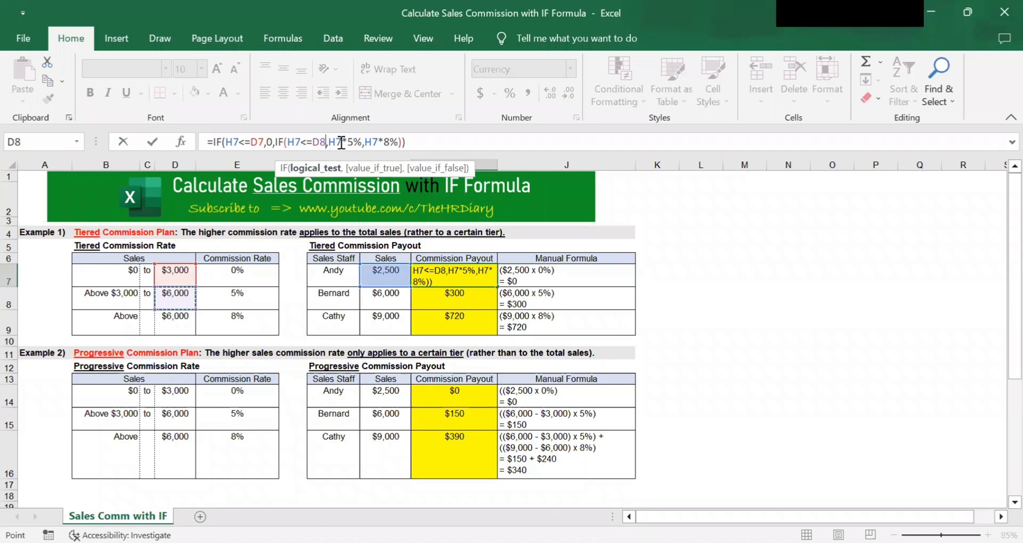
Step: Replace the hard-coded 5% and 8% rates in I7's nested IF formula with references to E8 and E9
{"action": "left_click_drag", "start_coordinate": [347, 142], "coordinate": [362, 144]}
{"action": "left_click", "coordinate": [251, 297]}
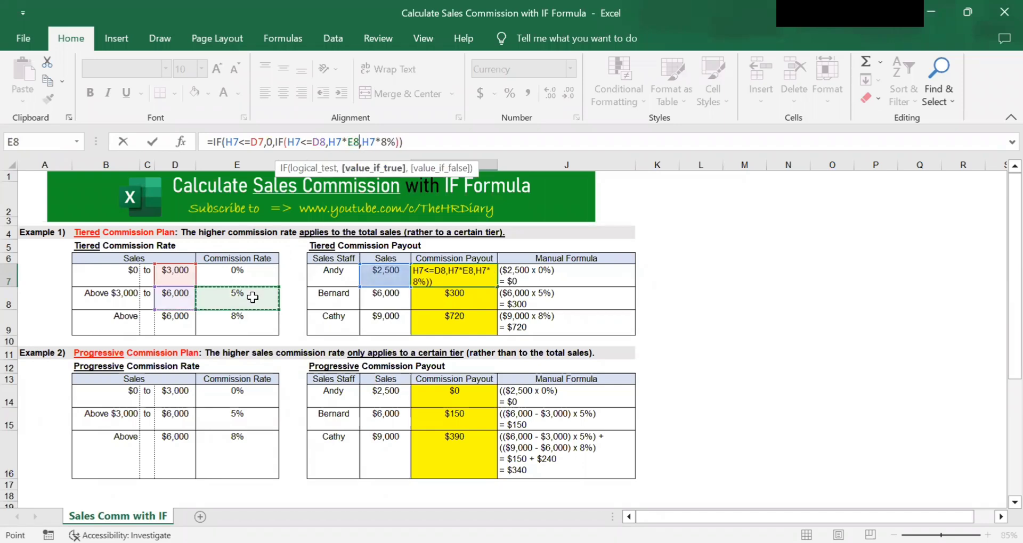
{"action": "left_click_drag", "start_coordinate": [380, 141], "coordinate": [395, 150]}
{"action": "key", "text": "BackSpace"}
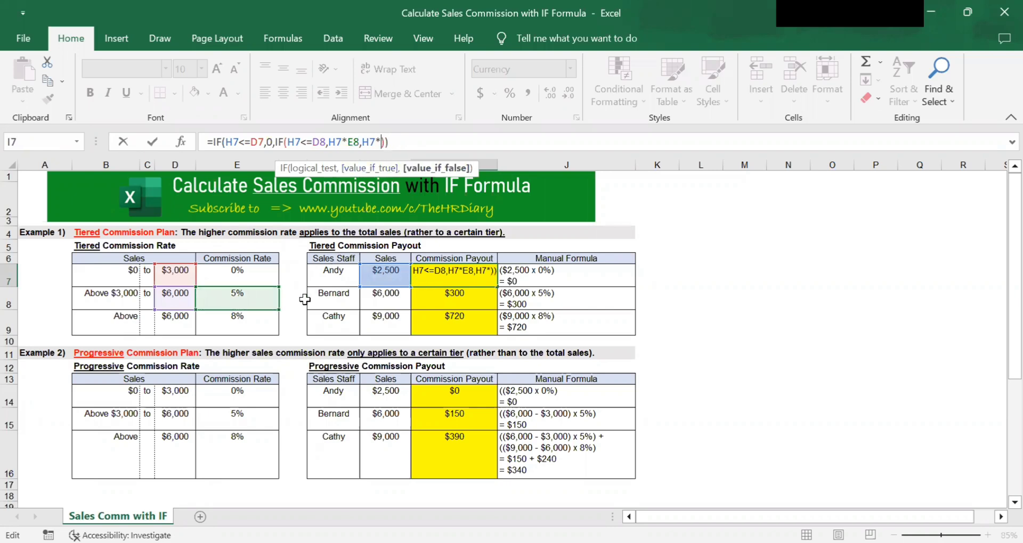
{"action": "left_click", "coordinate": [252, 319]}
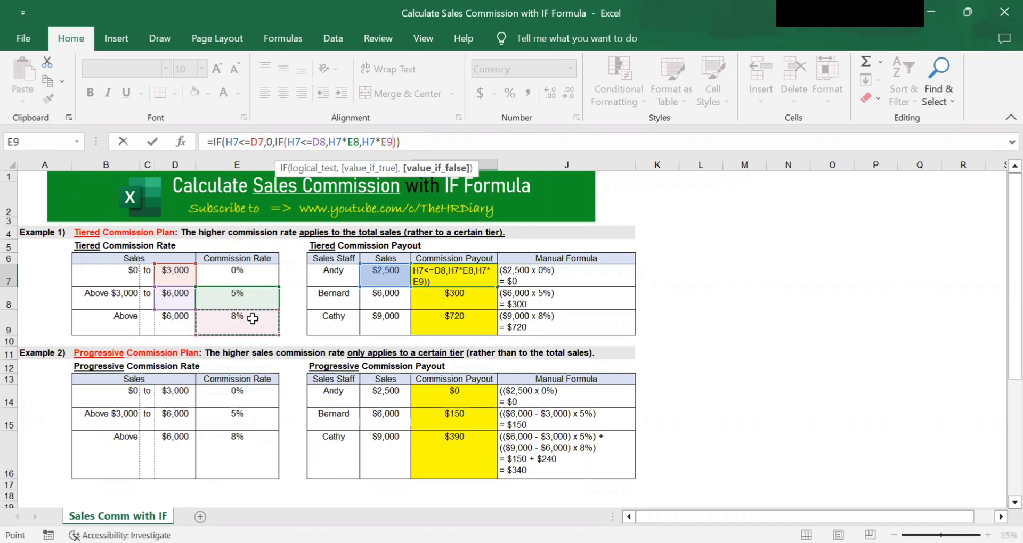
{"action": "left_click", "coordinate": [435, 139]}
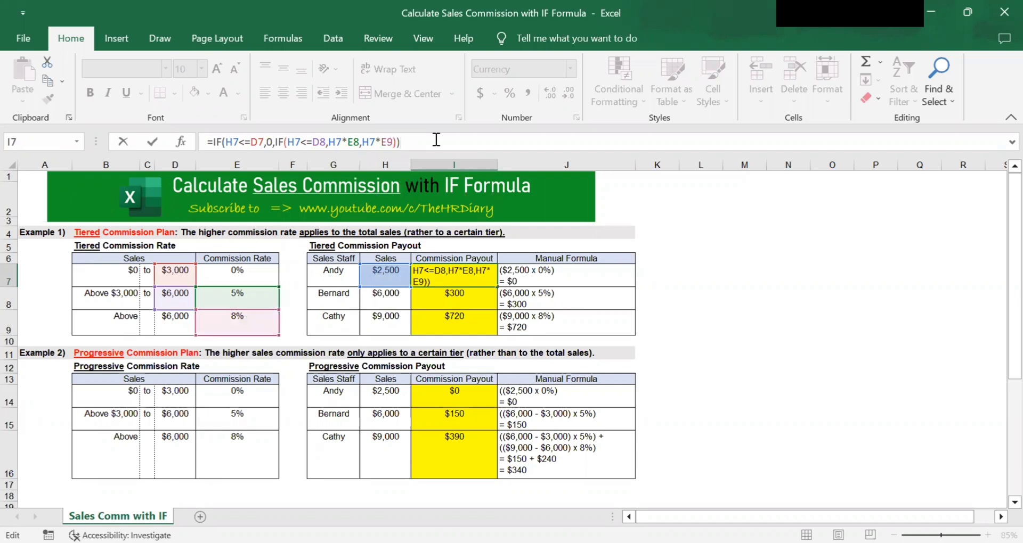
{"action": "key", "text": "Return"}
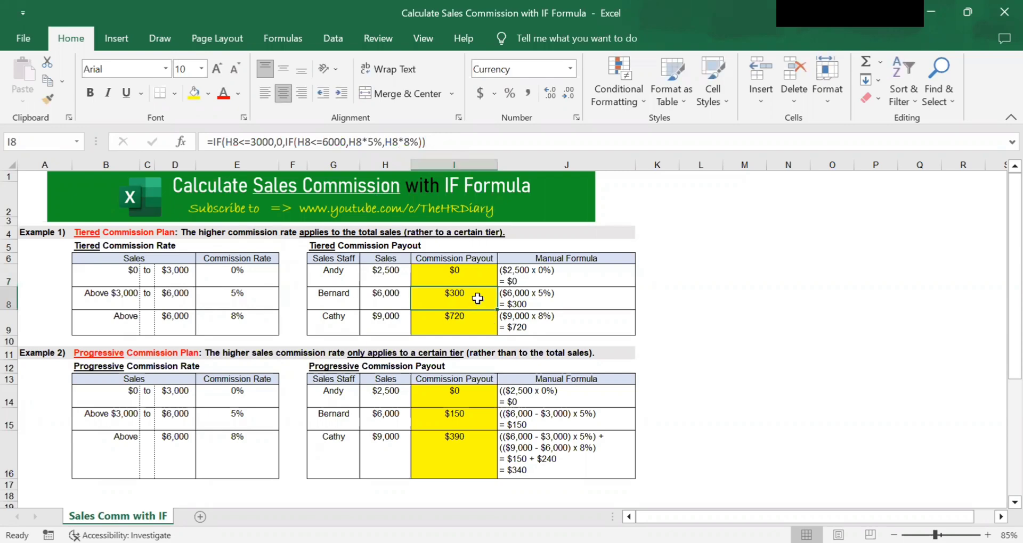
Step: Try to fill the nested IF formula from I7 down to I9 and undo the fill
{"action": "left_click", "coordinate": [480, 275]}
{"action": "left_click", "coordinate": [483, 297]}
{"action": "left_click", "coordinate": [472, 275]}
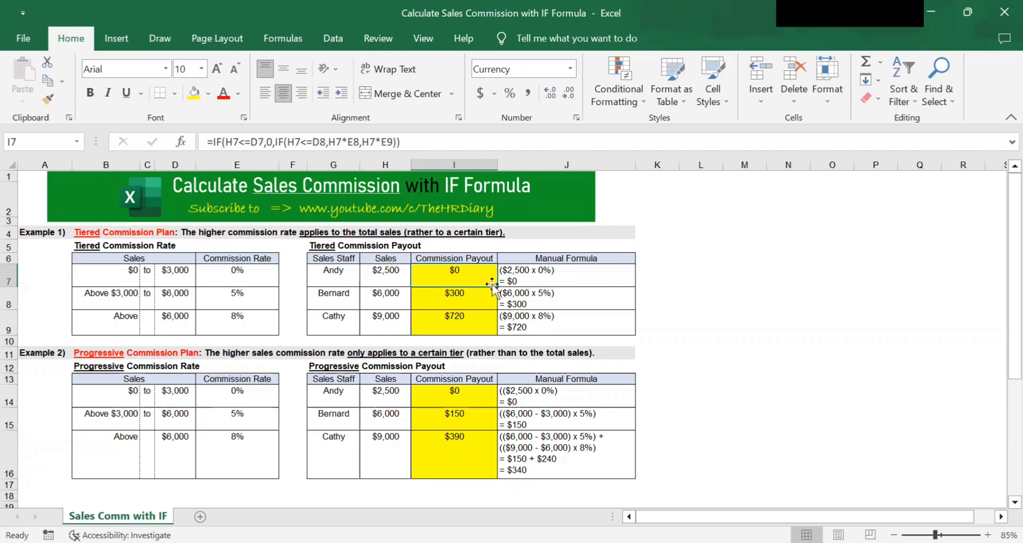
{"action": "left_click_drag", "start_coordinate": [496, 286], "coordinate": [491, 325]}
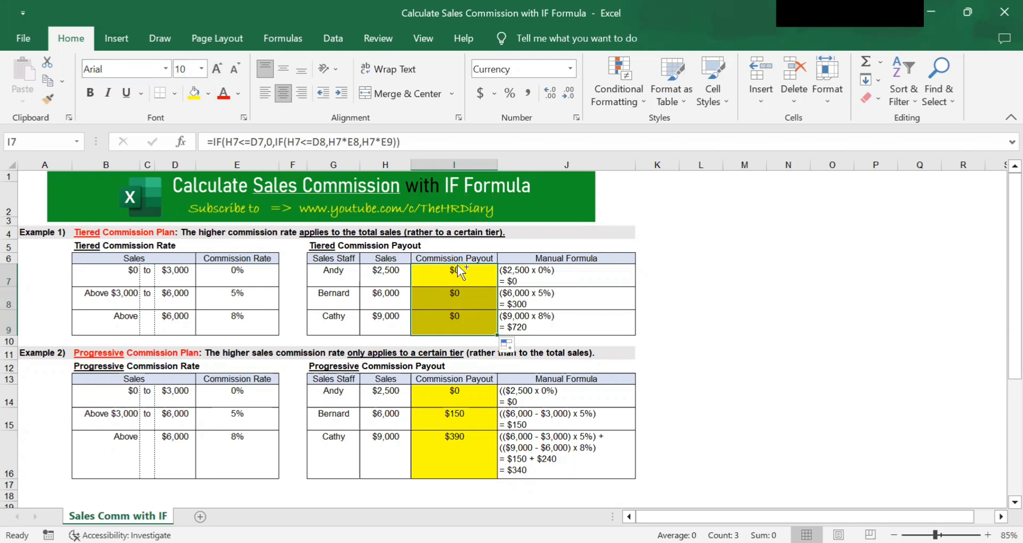
{"action": "key", "text": "ctrl+z"}
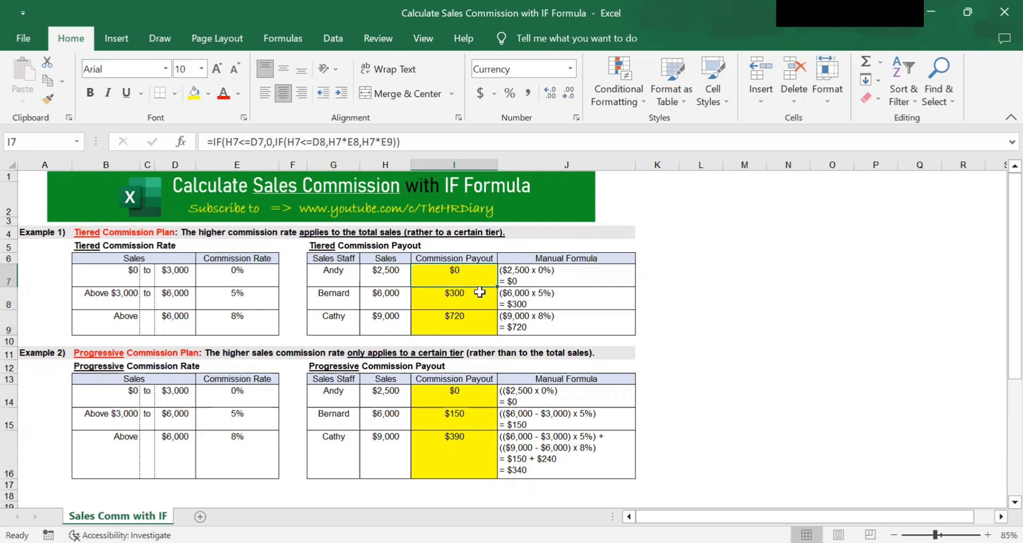
Step: Examine the cell references in I7's nested IF formula
{"action": "left_click", "coordinate": [426, 147]}
{"action": "key", "text": "Return"}
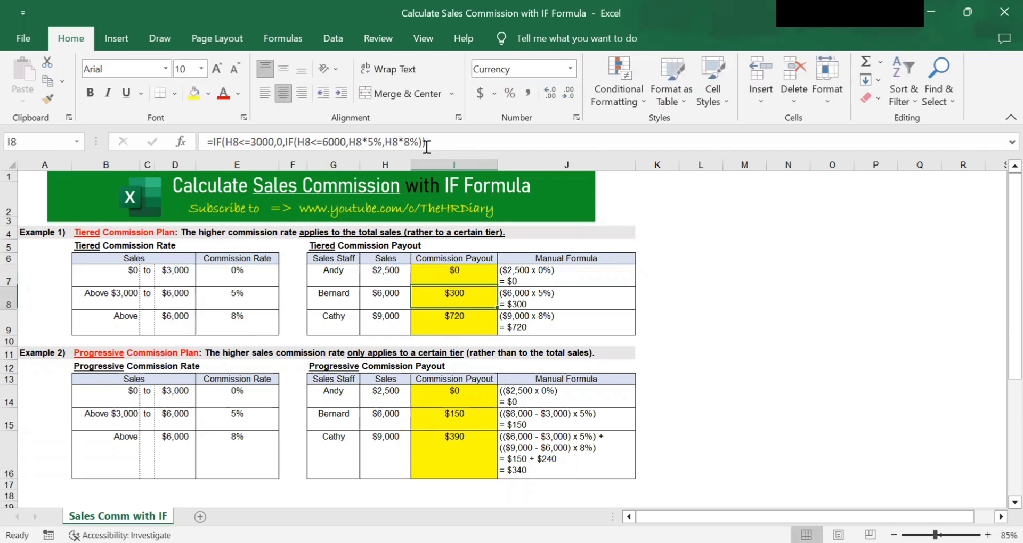
{"action": "key", "text": "Up"}
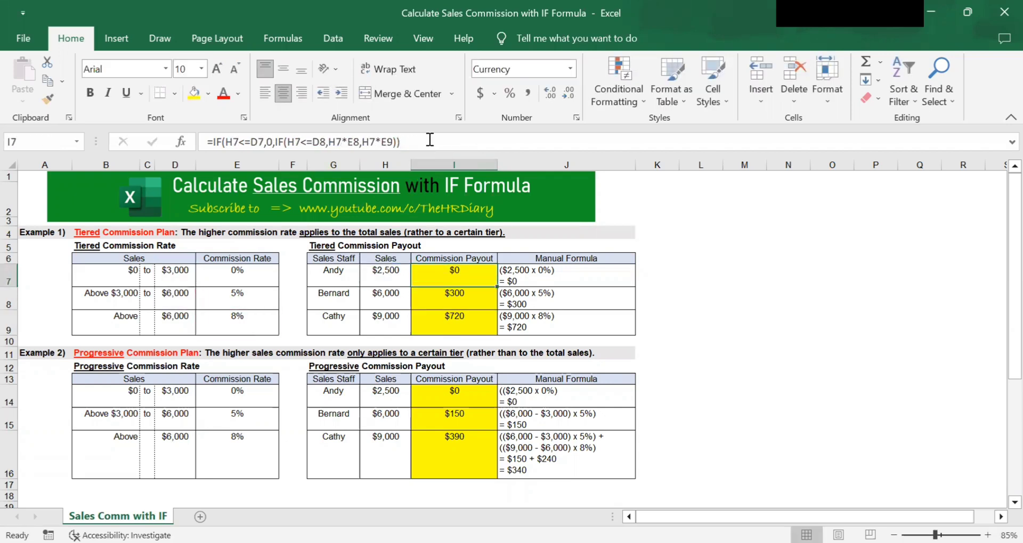
{"action": "left_click", "coordinate": [429, 141]}
{"action": "key", "text": "Return"}
{"action": "key", "text": "Up"}
Step: Set the tiered plan's first sales limit in D7 to 2000 and check the payout in I7
{"action": "left_click", "coordinate": [179, 276]}
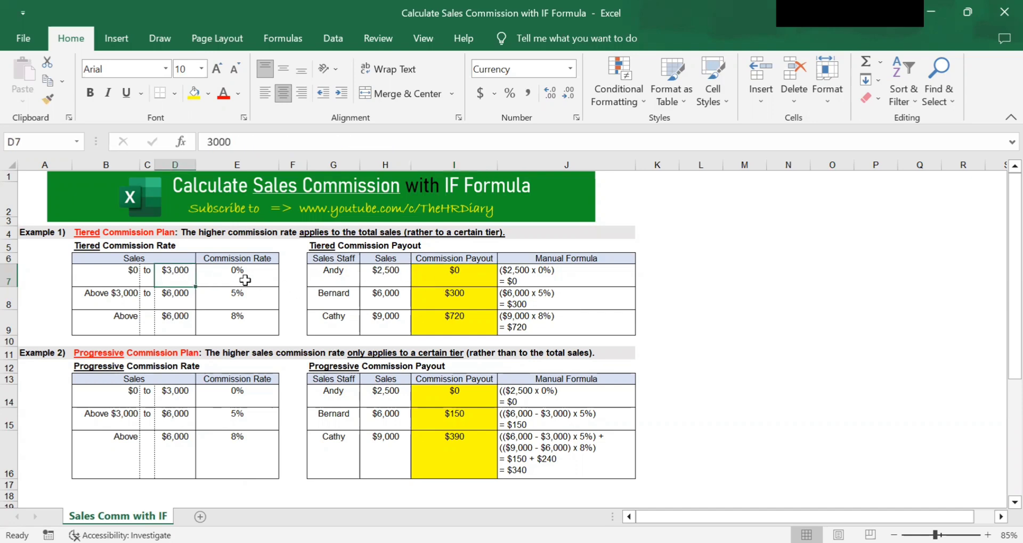
{"action": "type", "text": "2000"}
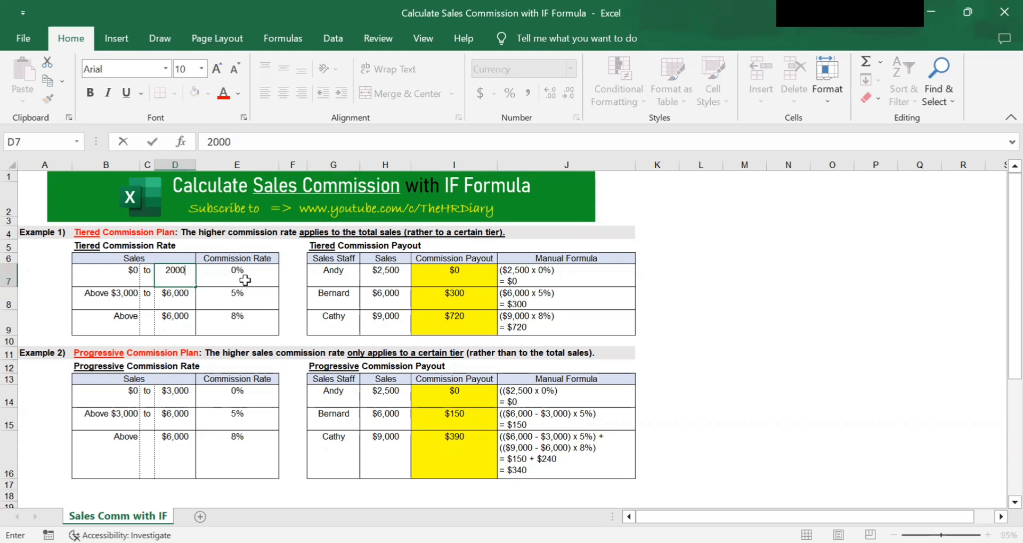
{"action": "key", "text": "Return"}
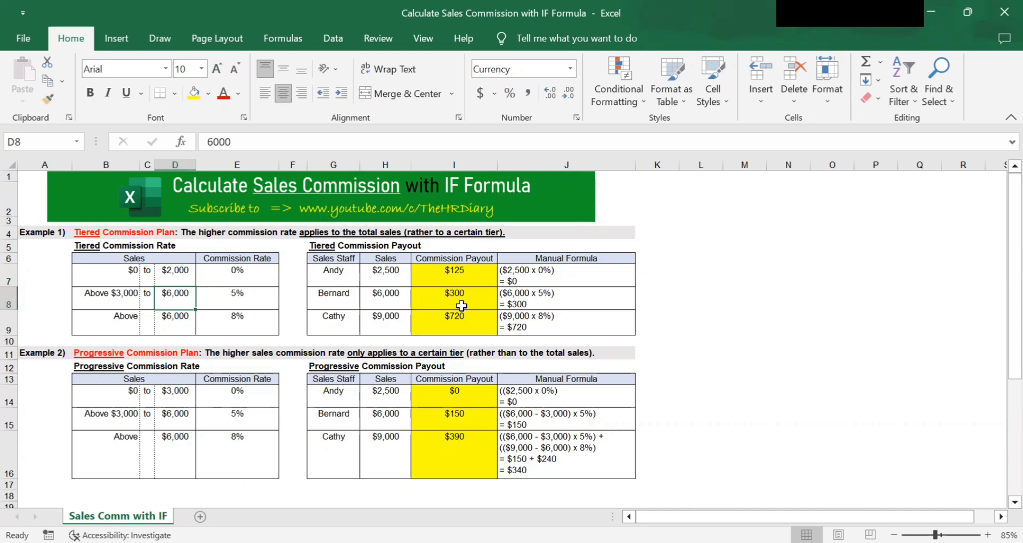
{"action": "left_click", "coordinate": [469, 279]}
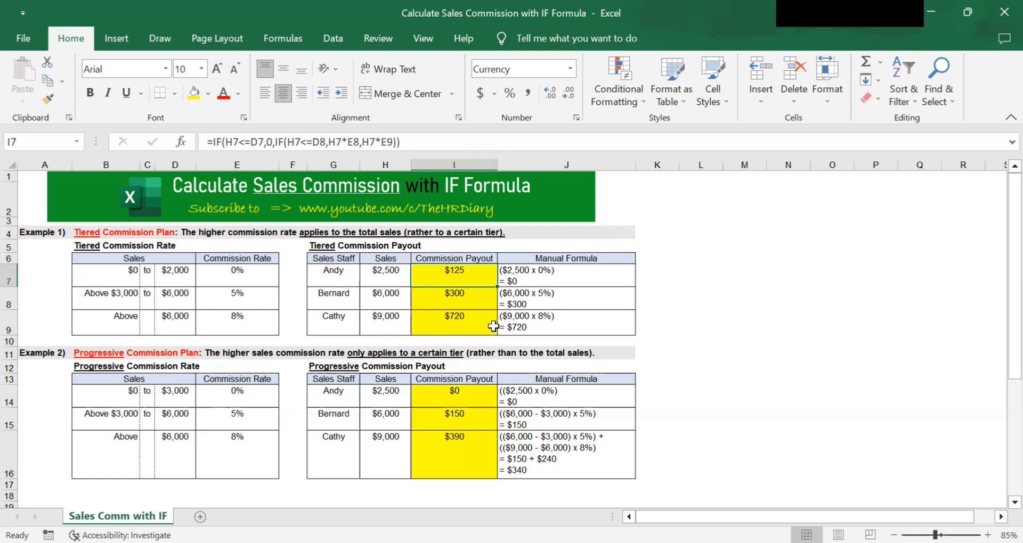
Step: Replace the hard-coded sales limits 3000 and 6000 in I9's nested IF formula with references to D7 and D8
{"action": "left_click", "coordinate": [484, 319]}
{"action": "left_click", "coordinate": [247, 140]}
{"action": "left_click_drag", "start_coordinate": [251, 142], "coordinate": [274, 142]}
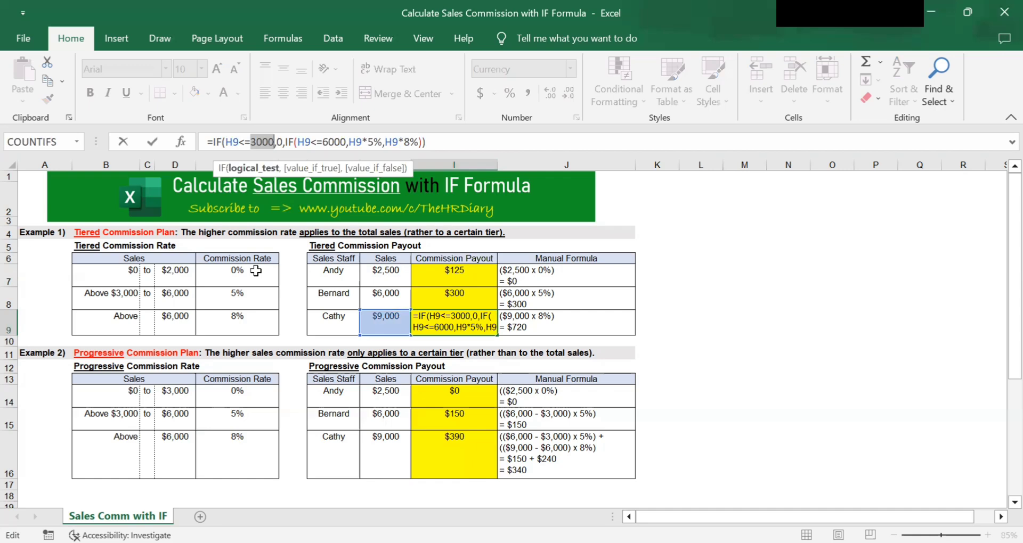
{"action": "left_click", "coordinate": [179, 277]}
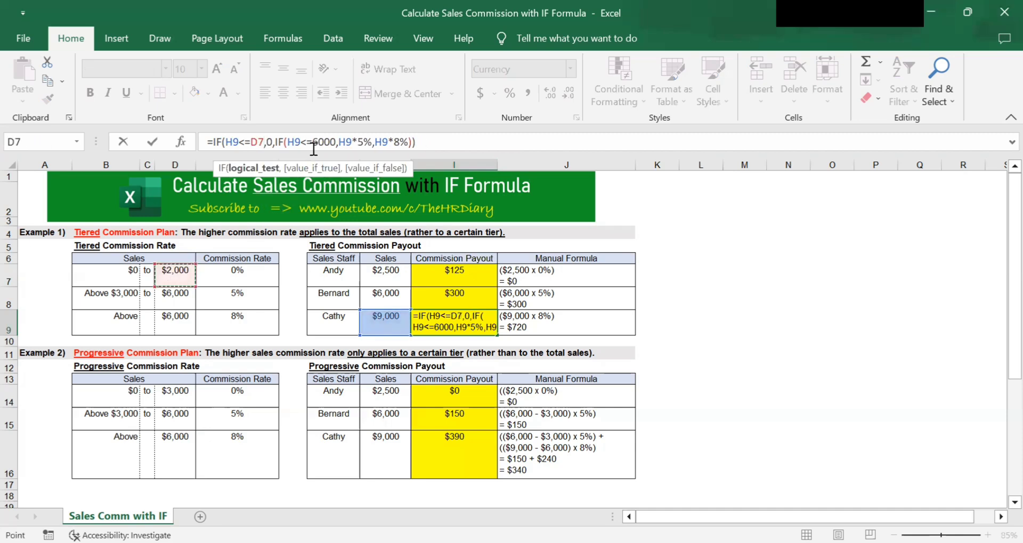
{"action": "left_click_drag", "start_coordinate": [314, 147], "coordinate": [335, 150]}
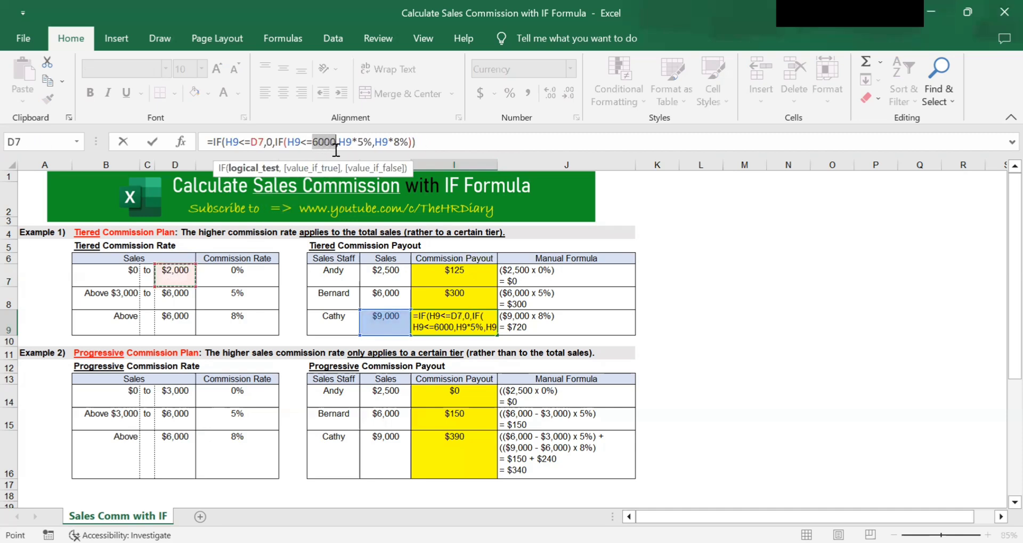
{"action": "left_click", "coordinate": [172, 297]}
Step: Replace the hard-coded 5% and 8% rates in I9's nested IF formula with references to E8 and E9
{"action": "left_click_drag", "start_coordinate": [347, 146], "coordinate": [361, 147]}
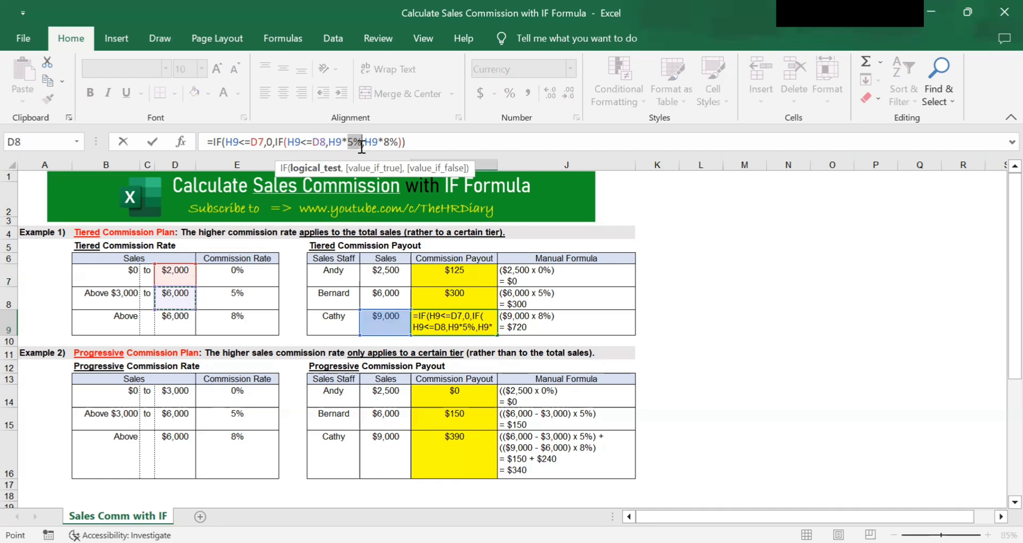
{"action": "left_click", "coordinate": [251, 294]}
{"action": "left_click_drag", "start_coordinate": [382, 145], "coordinate": [395, 148]}
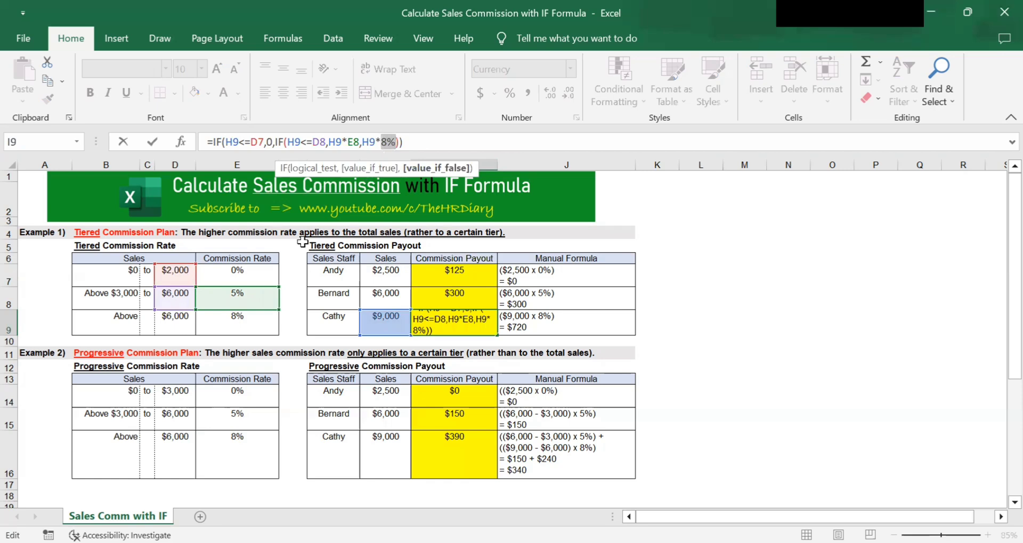
{"action": "left_click", "coordinate": [251, 325]}
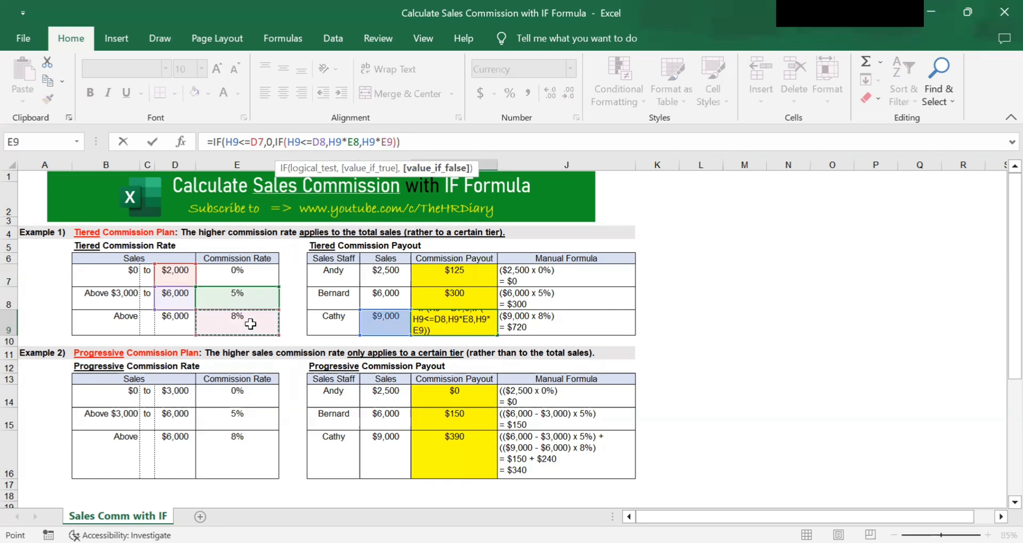
{"action": "key", "text": "Return"}
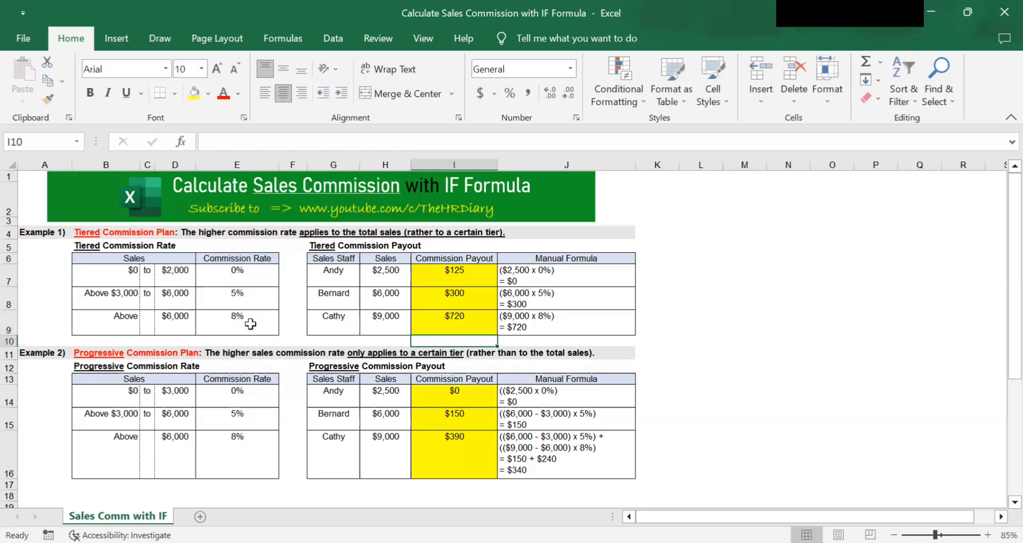
Step: Check I9's formula and set the tiered plan's highest commission rate in E9 to 10%
{"action": "left_click", "coordinate": [251, 325]}
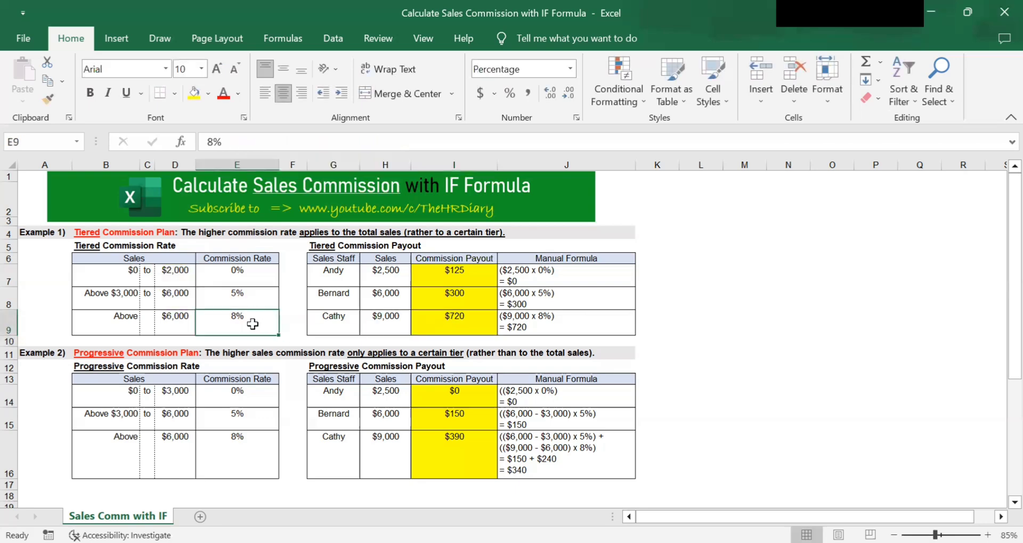
{"action": "left_click", "coordinate": [457, 322]}
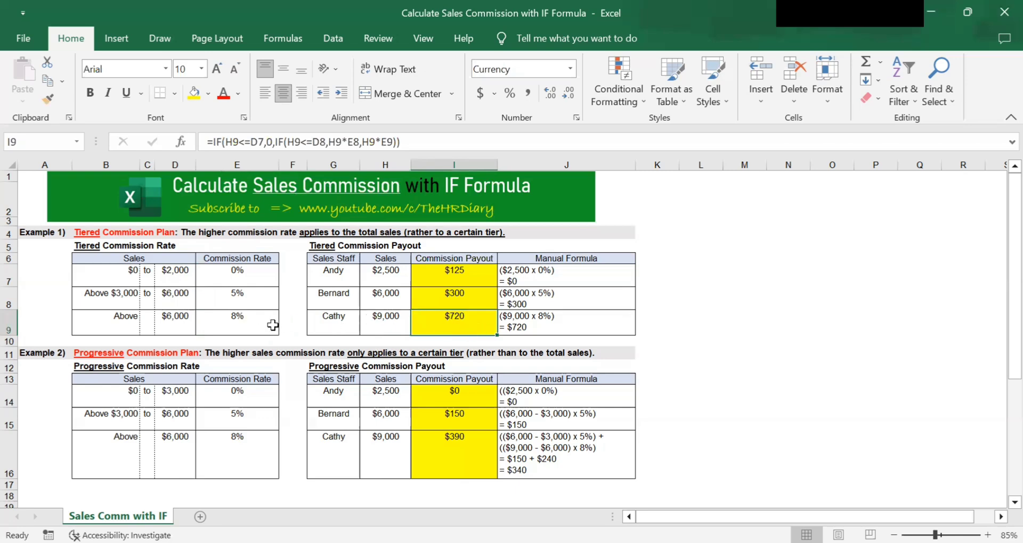
{"action": "left_click", "coordinate": [247, 328]}
{"action": "type", "text": "10"}
{"action": "key", "text": "Return"}
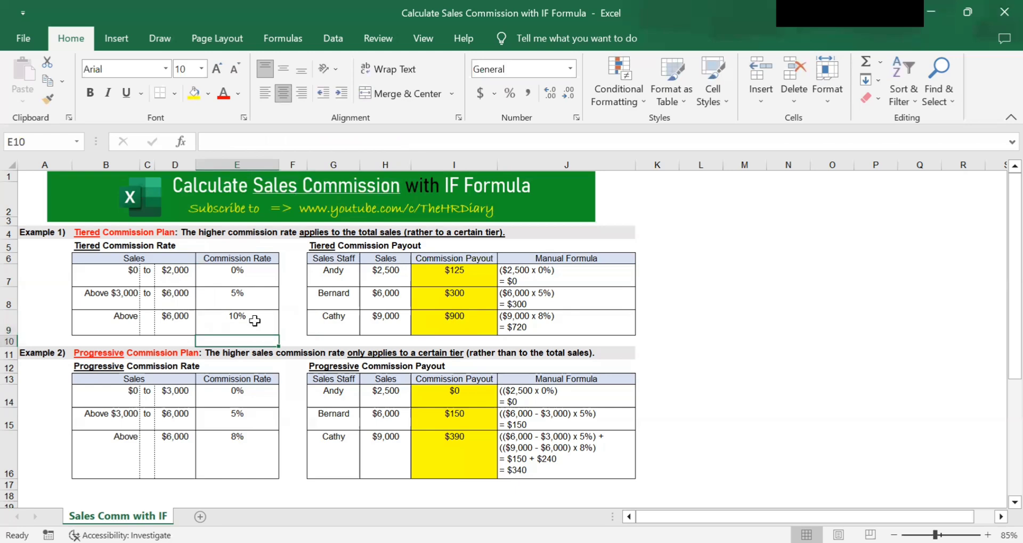
Step: Restore the tiered plan's highest rate in E9 to 8% and its first sales limit in D7 to 3000
{"action": "left_click", "coordinate": [255, 320]}
{"action": "key", "text": "ctrl+z"}
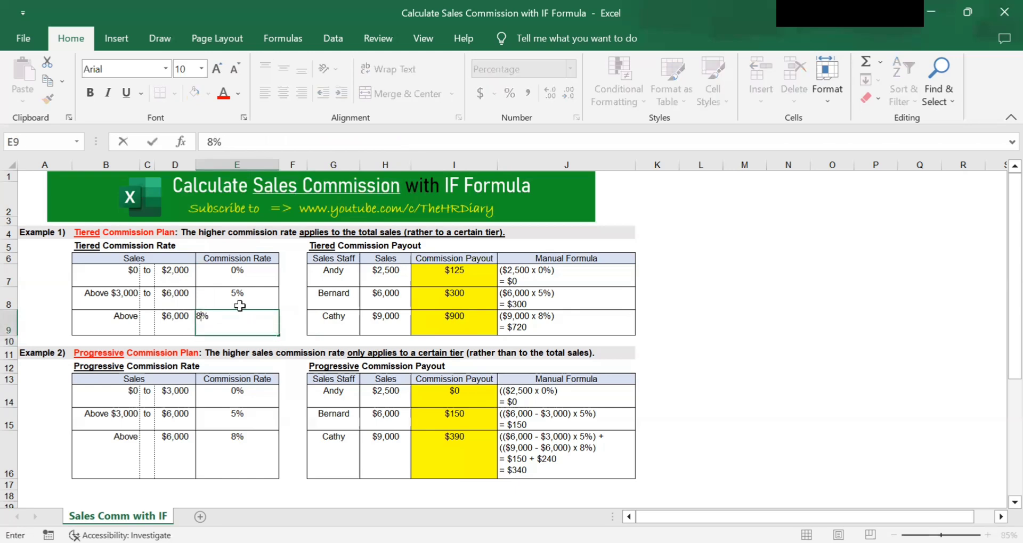
{"action": "left_click", "coordinate": [178, 274]}
{"action": "type", "text": "3000"}
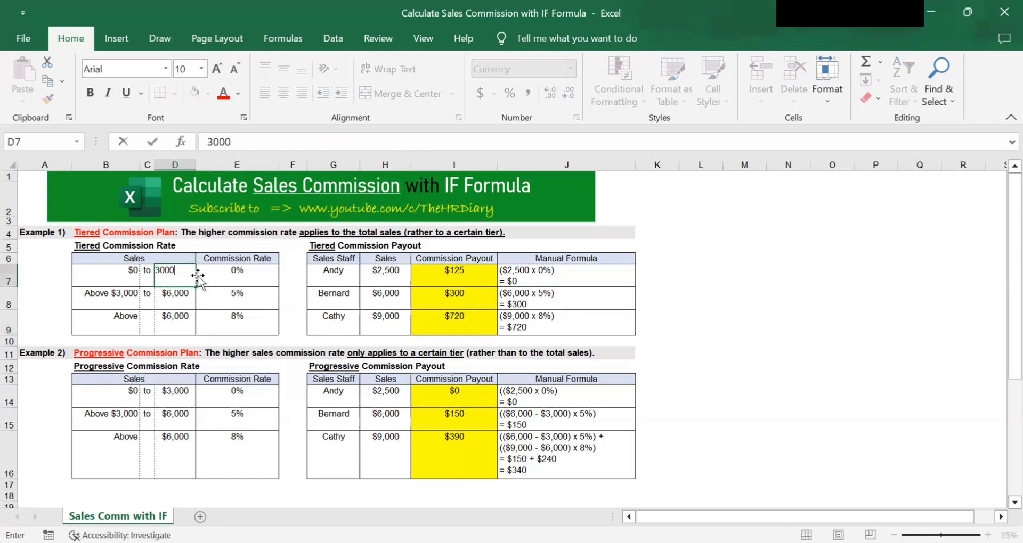
{"action": "key", "text": "Return"}
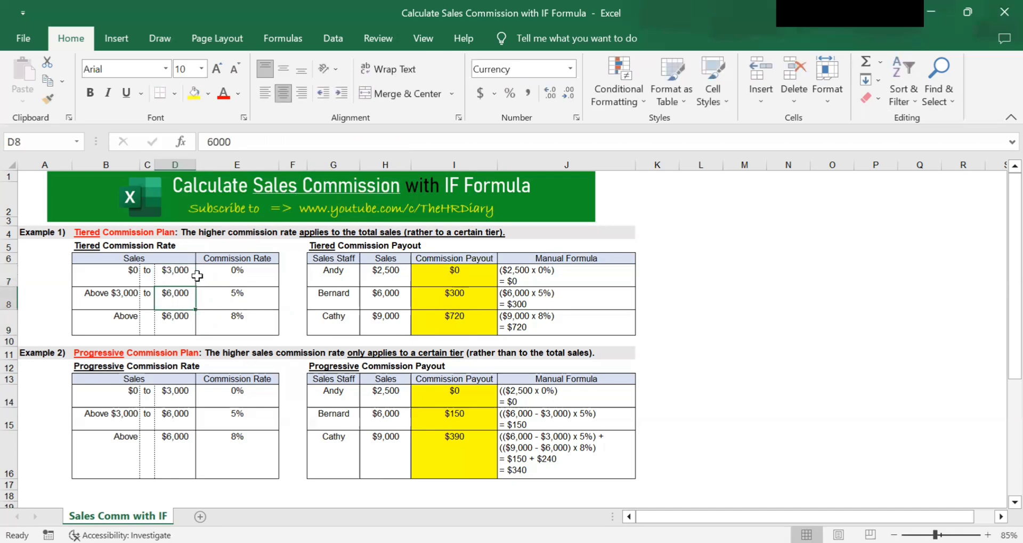
Step: Examine the progressive plan's description and its sales tiers and commission rates in rows 14 to 16
{"action": "left_click", "coordinate": [552, 352]}
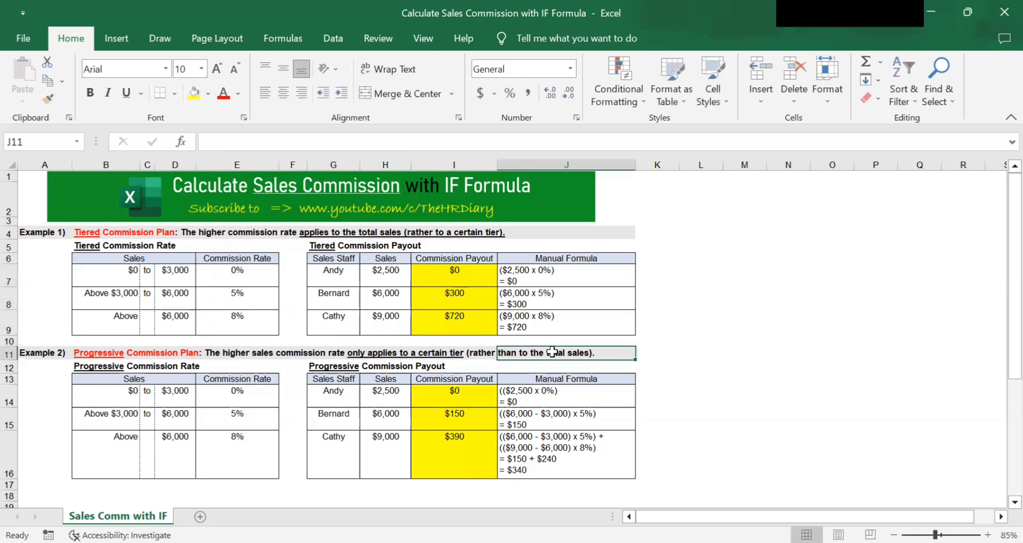
{"action": "left_click", "coordinate": [517, 328]}
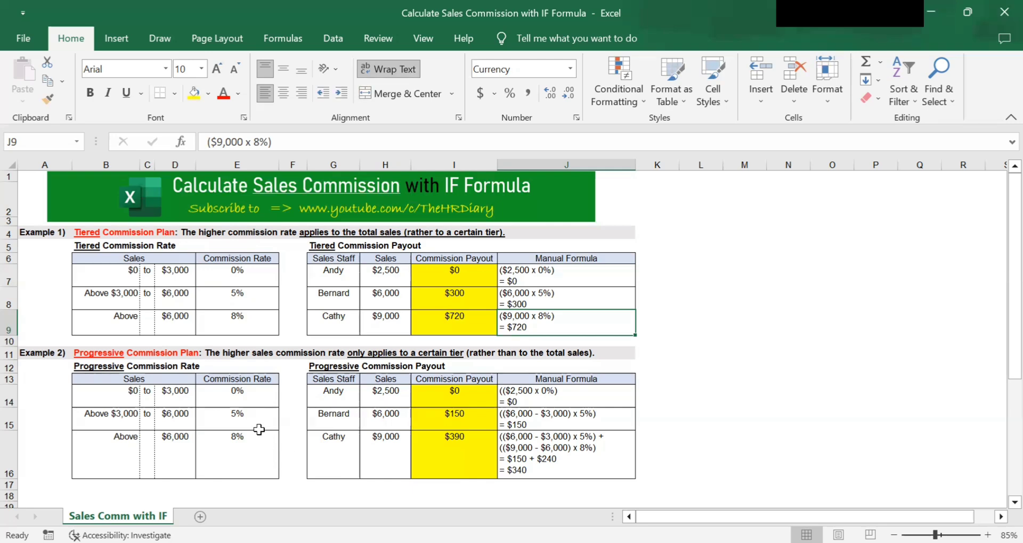
{"action": "left_click_drag", "start_coordinate": [117, 393], "coordinate": [192, 402]}
{"action": "left_click_drag", "start_coordinate": [258, 398], "coordinate": [125, 398]}
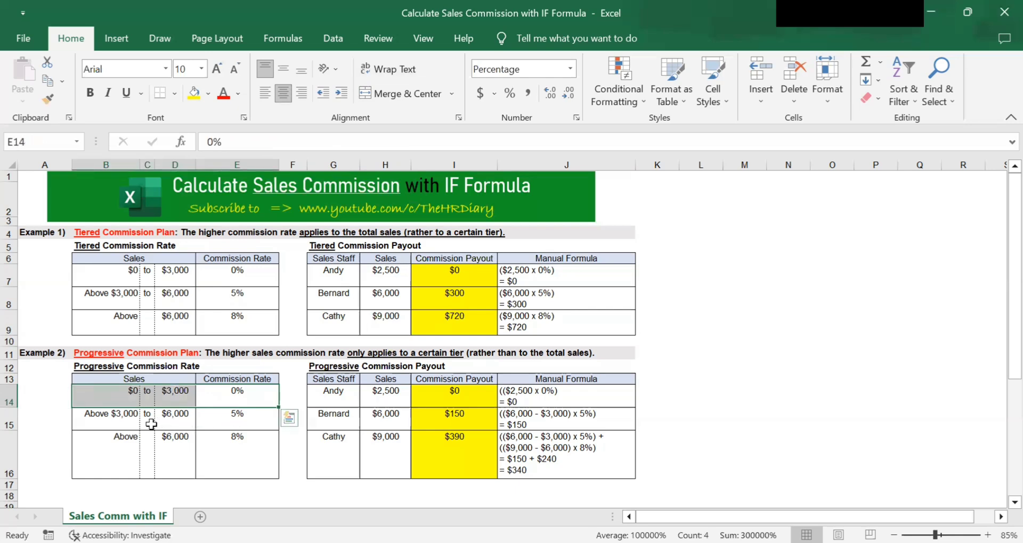
{"action": "left_click_drag", "start_coordinate": [109, 422], "coordinate": [175, 424]}
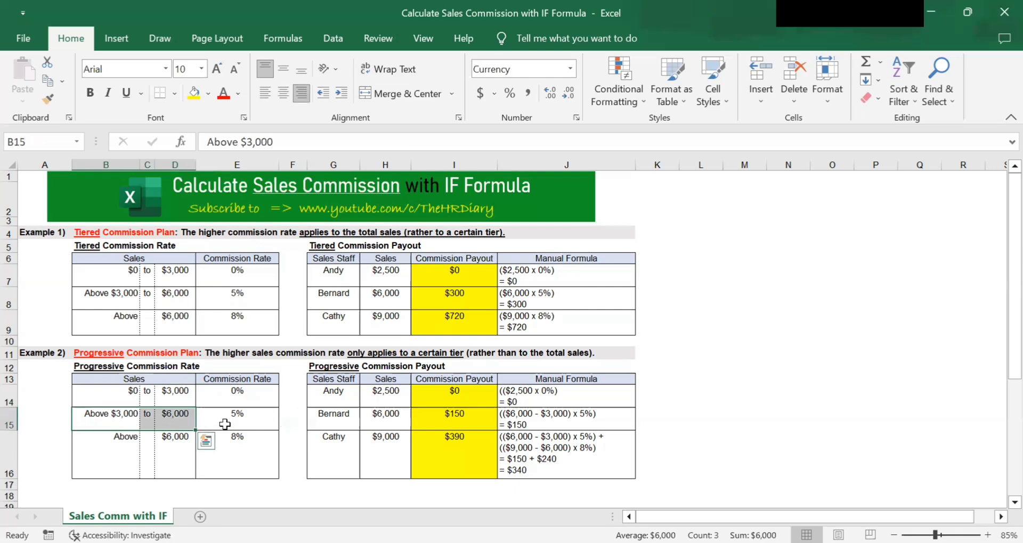
{"action": "left_click", "coordinate": [239, 420]}
{"action": "left_click_drag", "start_coordinate": [238, 420], "coordinate": [85, 421]}
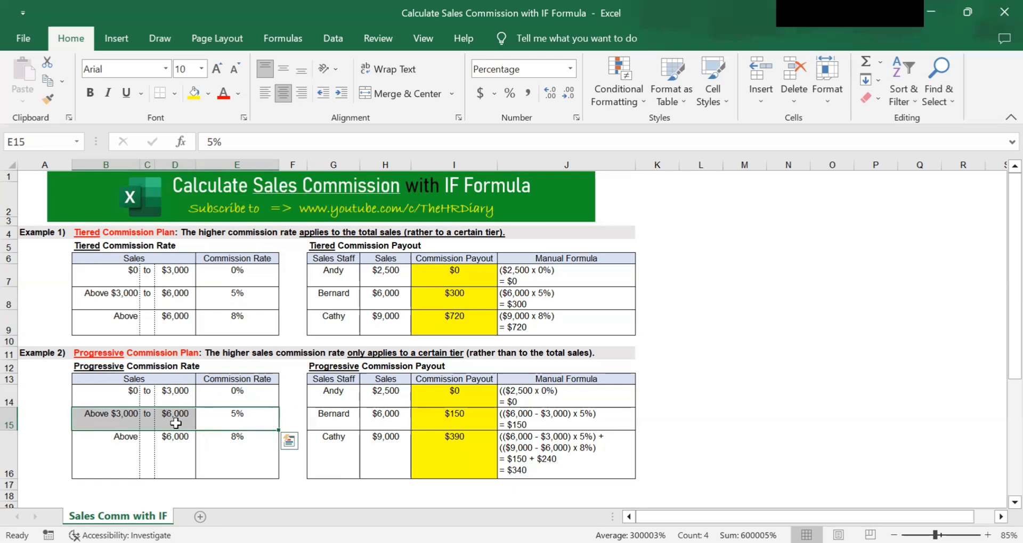
{"action": "left_click_drag", "start_coordinate": [127, 420], "coordinate": [222, 429]}
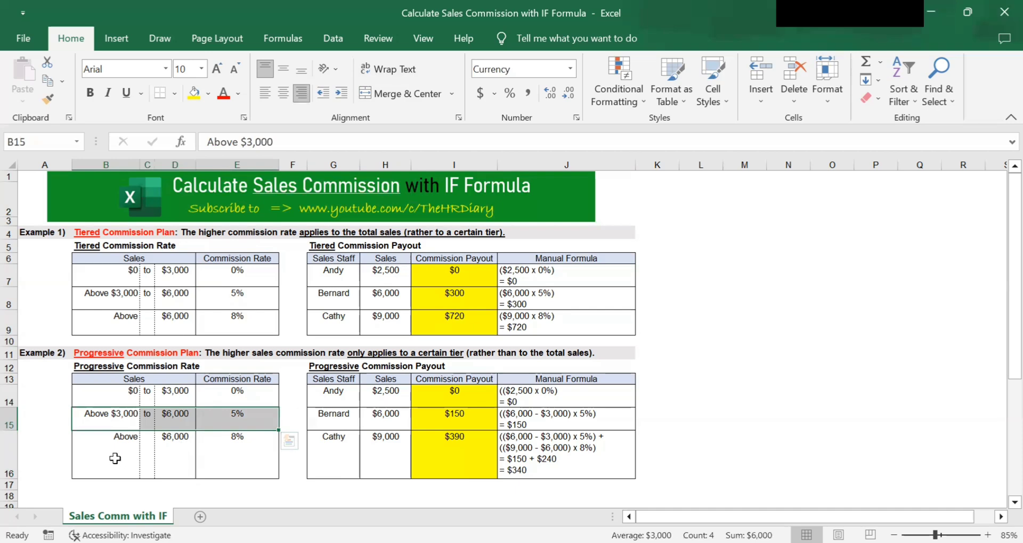
{"action": "left_click_drag", "start_coordinate": [116, 454], "coordinate": [203, 448]}
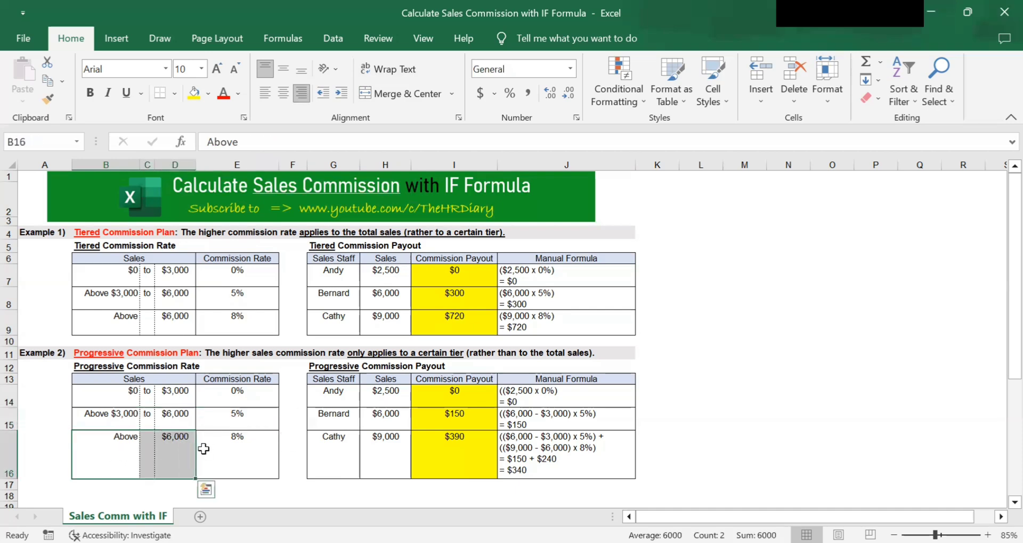
{"action": "left_click", "coordinate": [250, 462]}
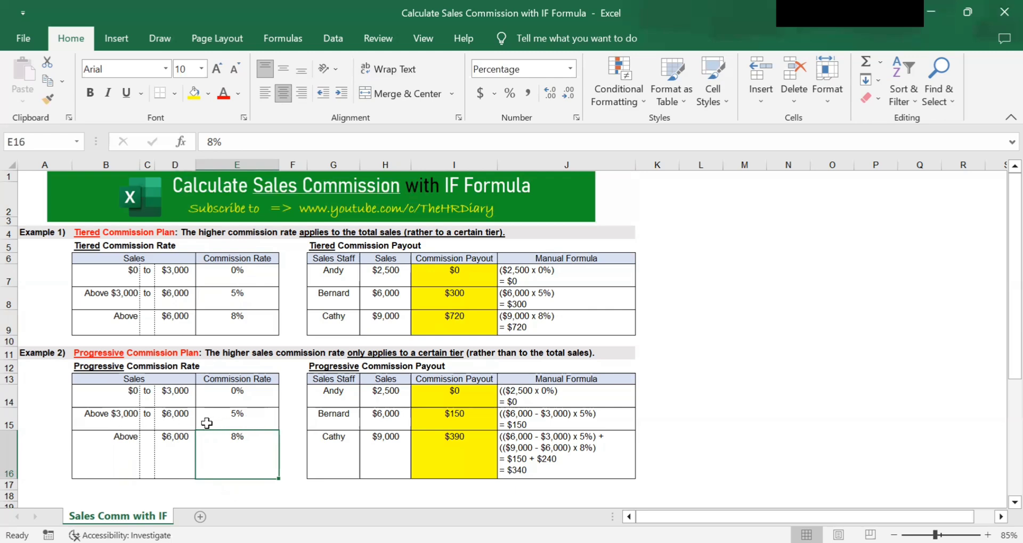
Step: Examine the progressive plan's sales, commission rate and manual calculation for the first salesperson in row 14
{"action": "left_click", "coordinate": [251, 418]}
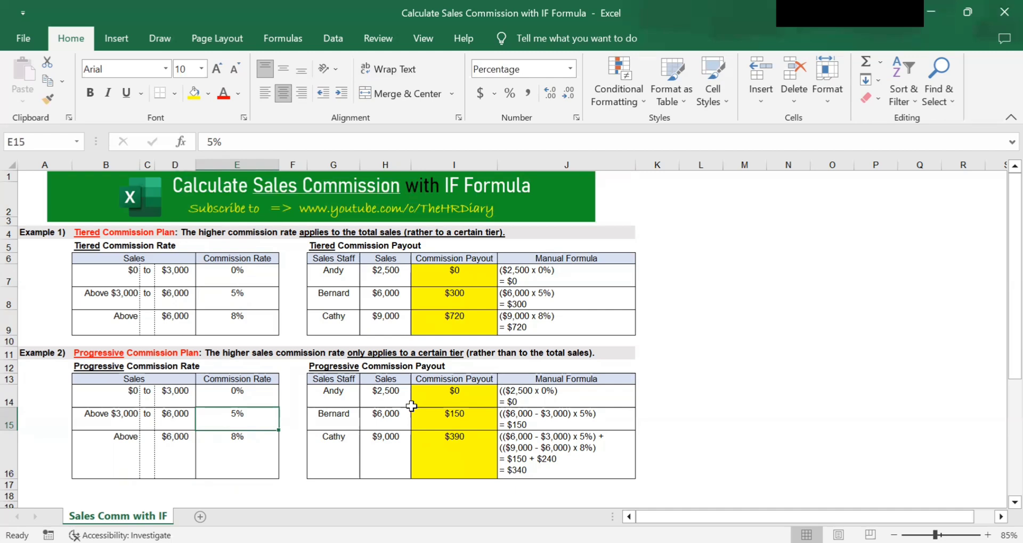
{"action": "left_click", "coordinate": [395, 398]}
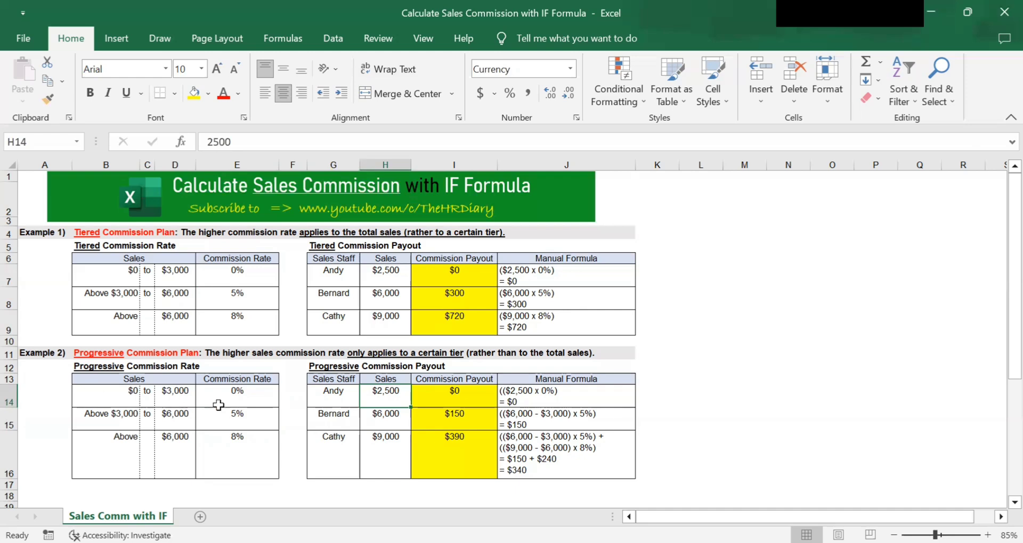
{"action": "left_click", "coordinate": [257, 398]}
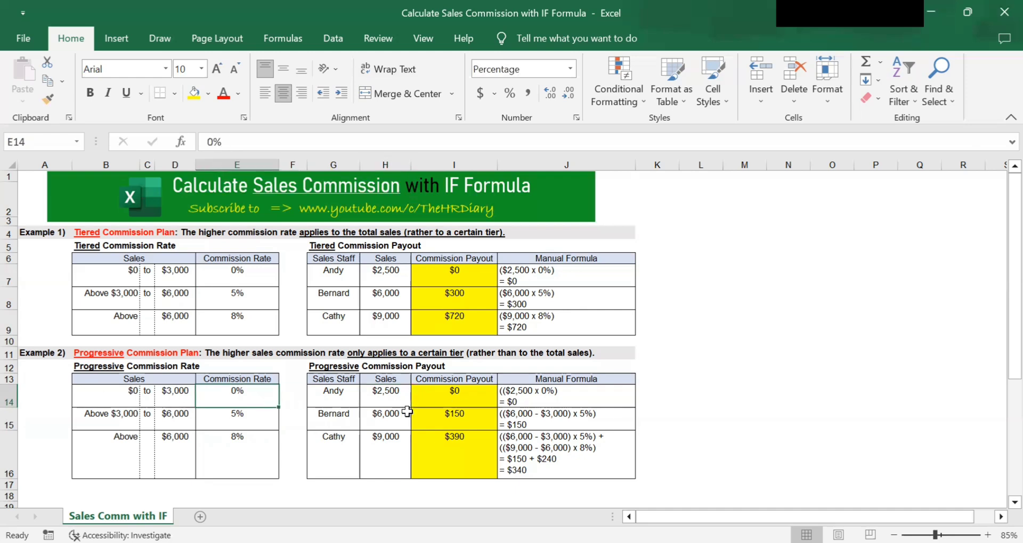
{"action": "left_click", "coordinate": [386, 394]}
{"action": "left_click", "coordinate": [269, 397]}
{"action": "left_click", "coordinate": [467, 397]}
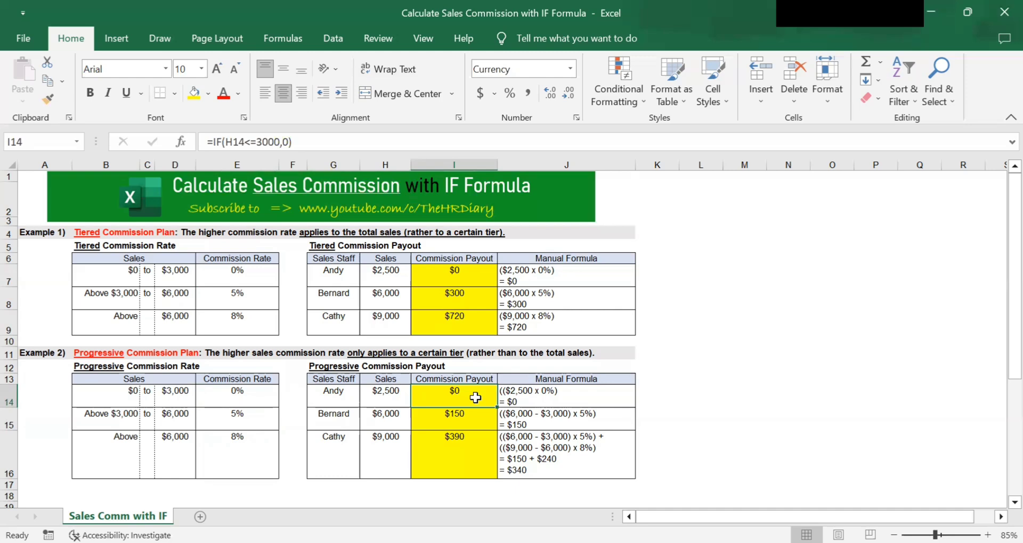
{"action": "left_click", "coordinate": [563, 397]}
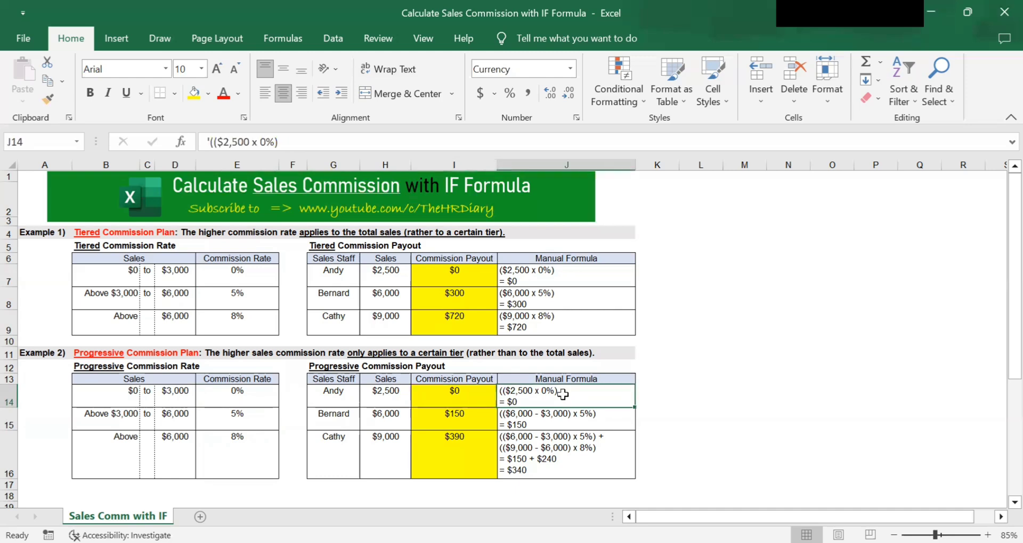
Step: Inspect the IF formula for the first progressive payout in I14, leaving it as it is
{"action": "left_click", "coordinate": [458, 399]}
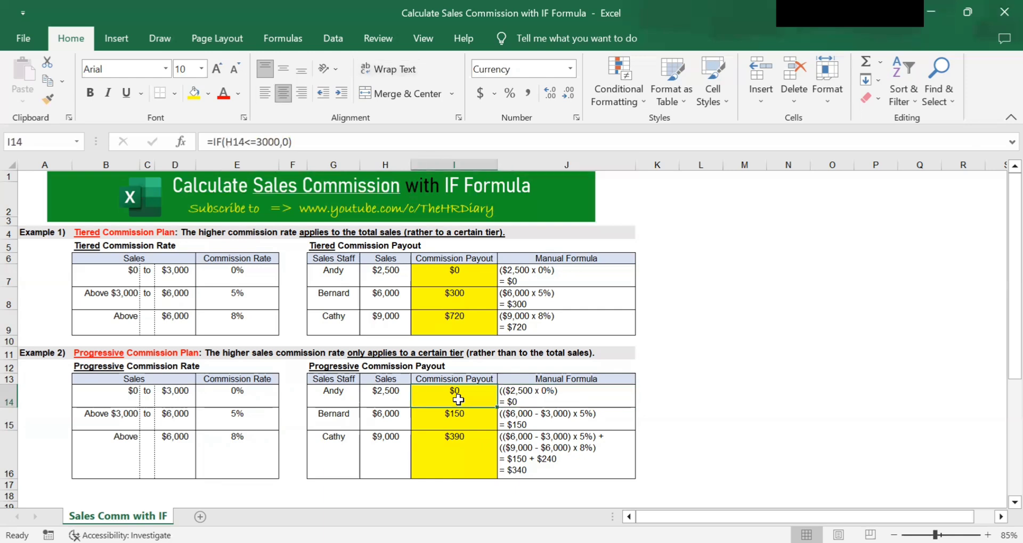
{"action": "left_click", "coordinate": [234, 141]}
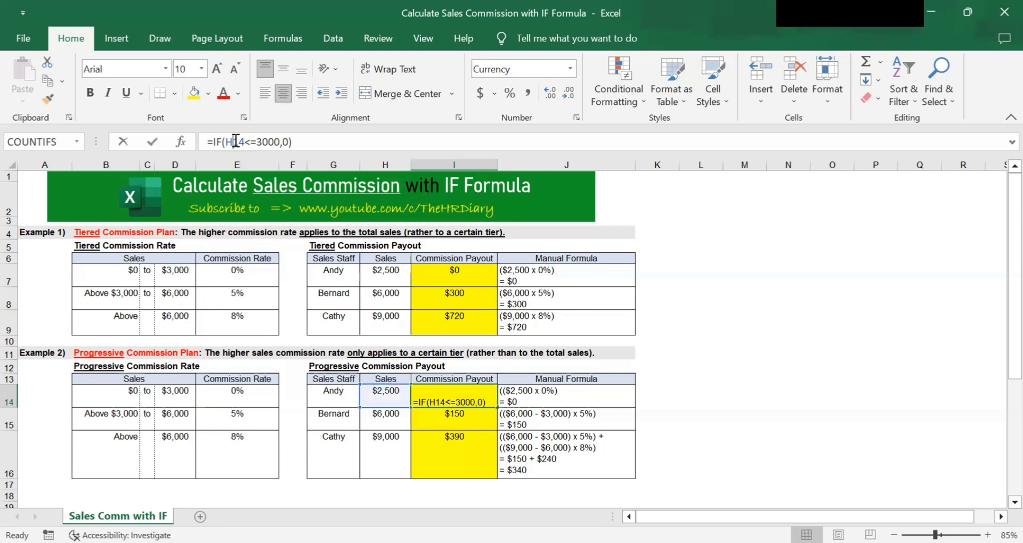
{"action": "left_click", "coordinate": [317, 138]}
{"action": "key", "text": "Return"}
{"action": "key", "text": "Up"}
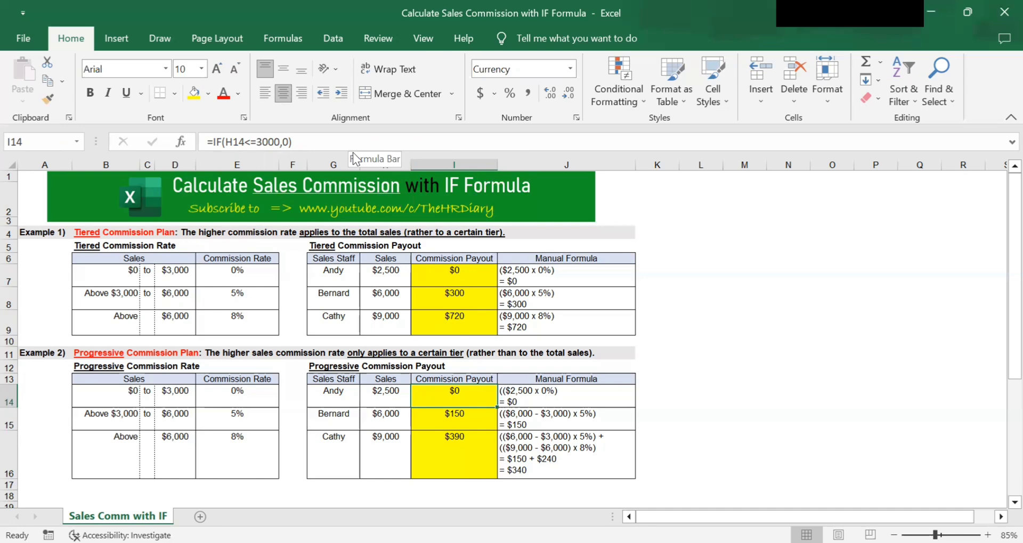
Step: Examine the second salesperson's sales in H15 and the nested IF formula in I15
{"action": "left_click", "coordinate": [344, 423]}
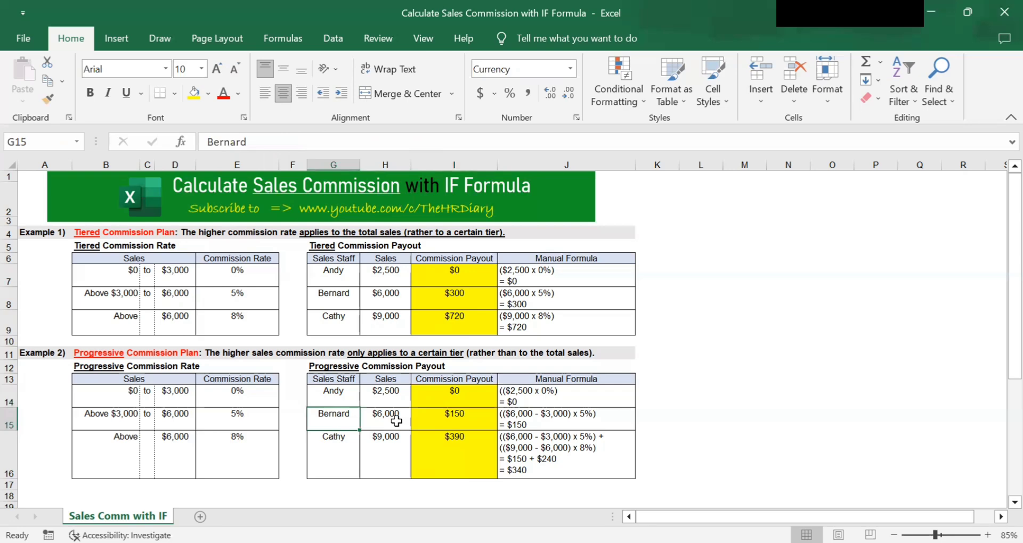
{"action": "left_click", "coordinate": [396, 421]}
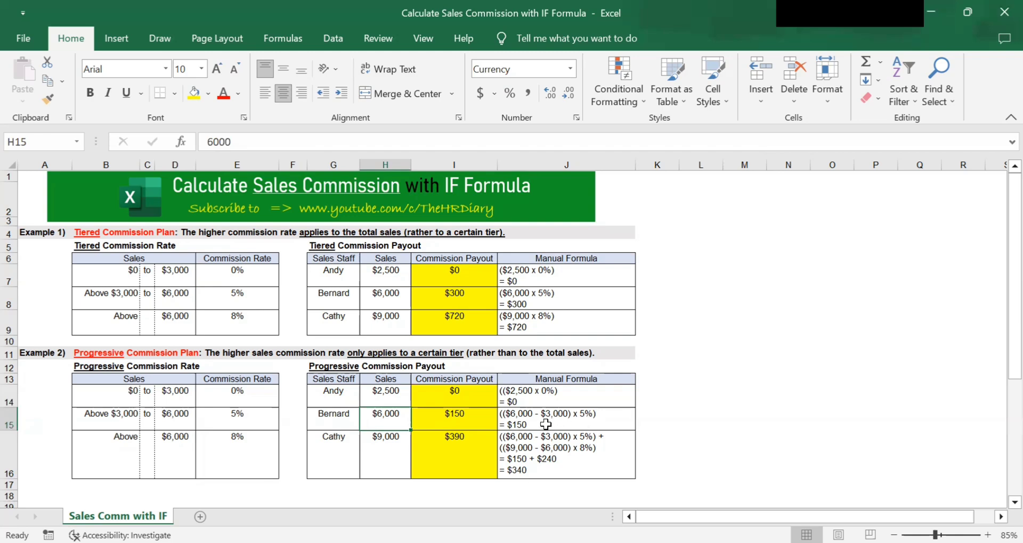
{"action": "left_click", "coordinate": [486, 417]}
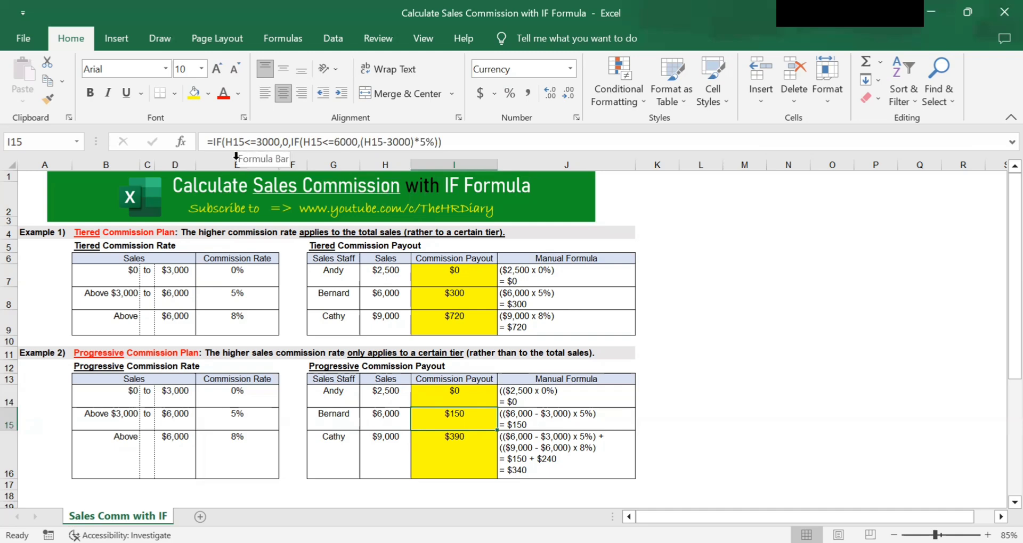
{"action": "left_click", "coordinate": [244, 142]}
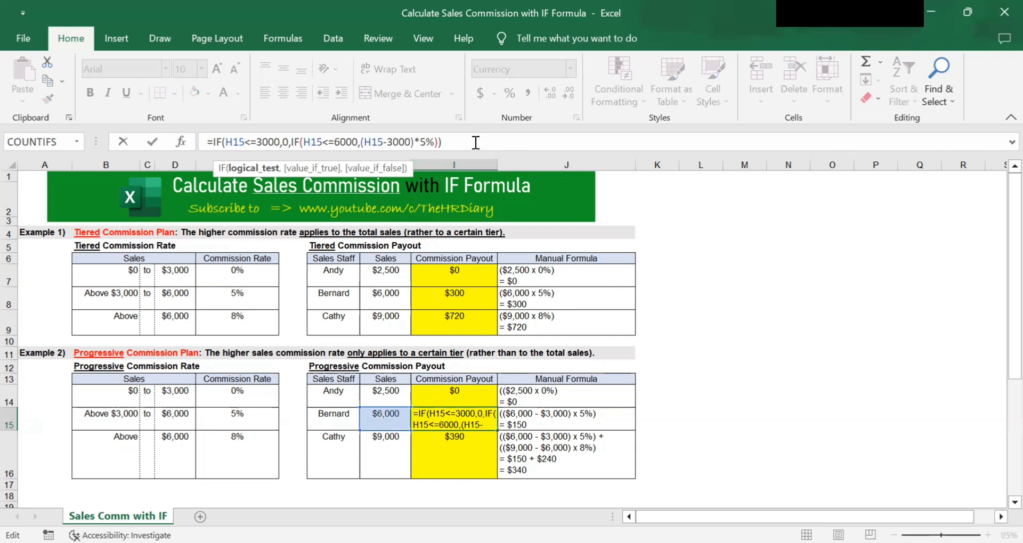
{"action": "key", "text": "Return"}
{"action": "key", "text": "Up"}
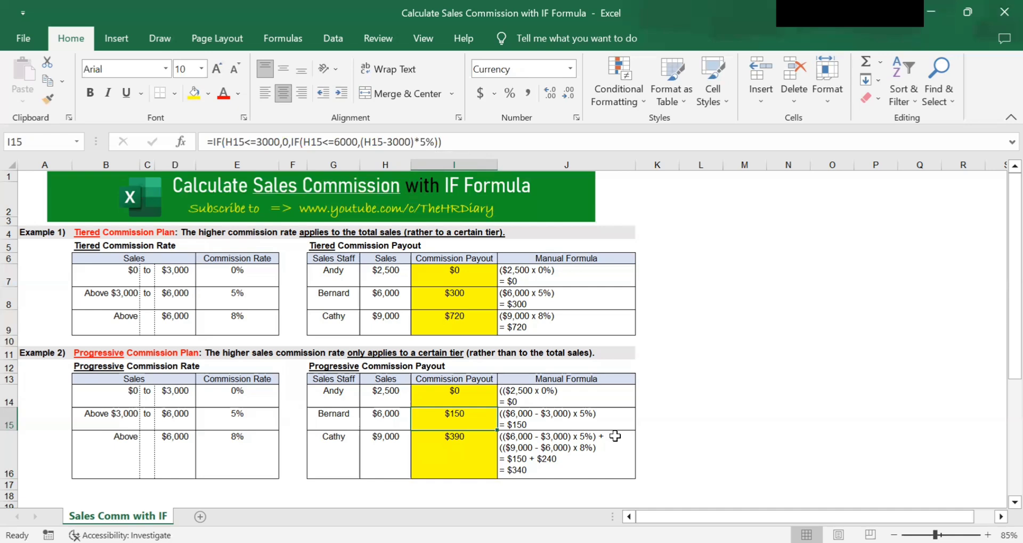
Step: Examine the third salesperson's sales, payout formula and manual commission calculation in row 16
{"action": "key", "text": "Down"}
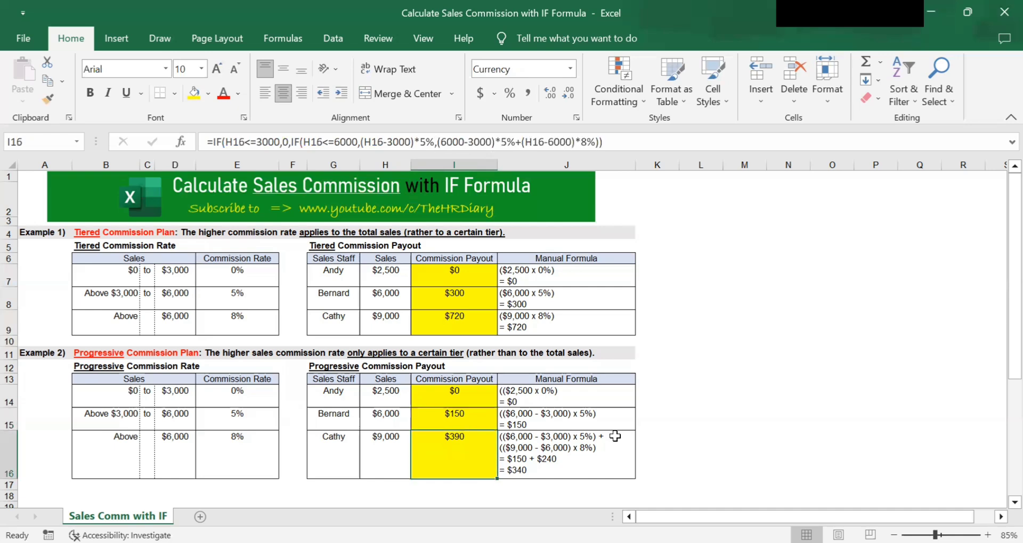
{"action": "left_click", "coordinate": [335, 468]}
{"action": "left_click", "coordinate": [386, 463]}
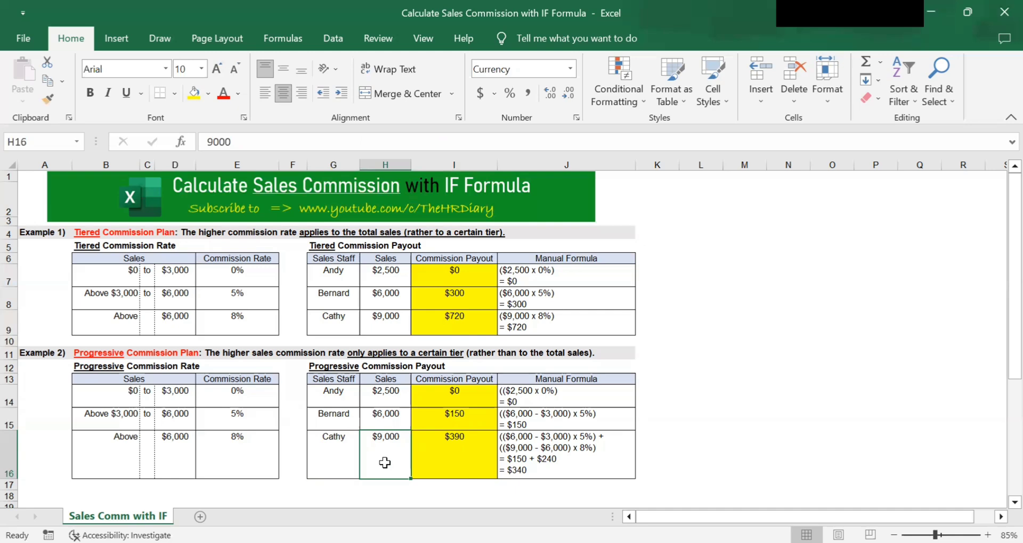
{"action": "left_click", "coordinate": [602, 450]}
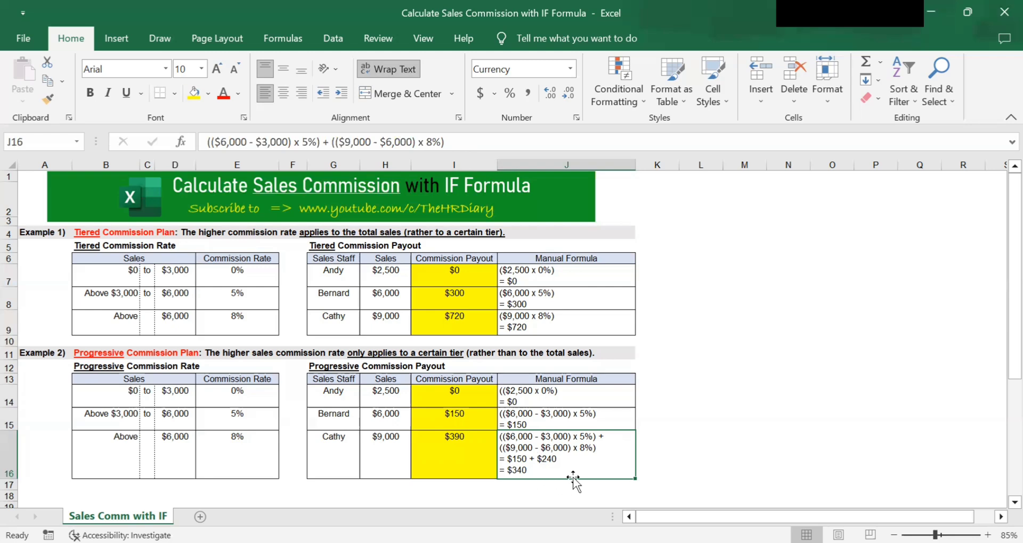
Step: Check the manual total by calculating =150+240 in the empty cell K16
{"action": "left_click", "coordinate": [665, 451]}
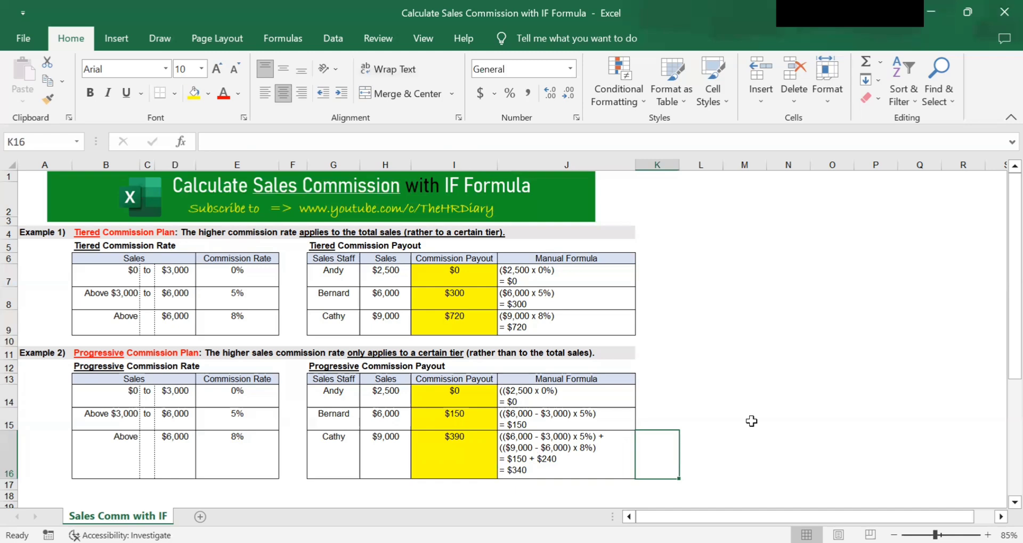
{"action": "type", "text": "=150"}
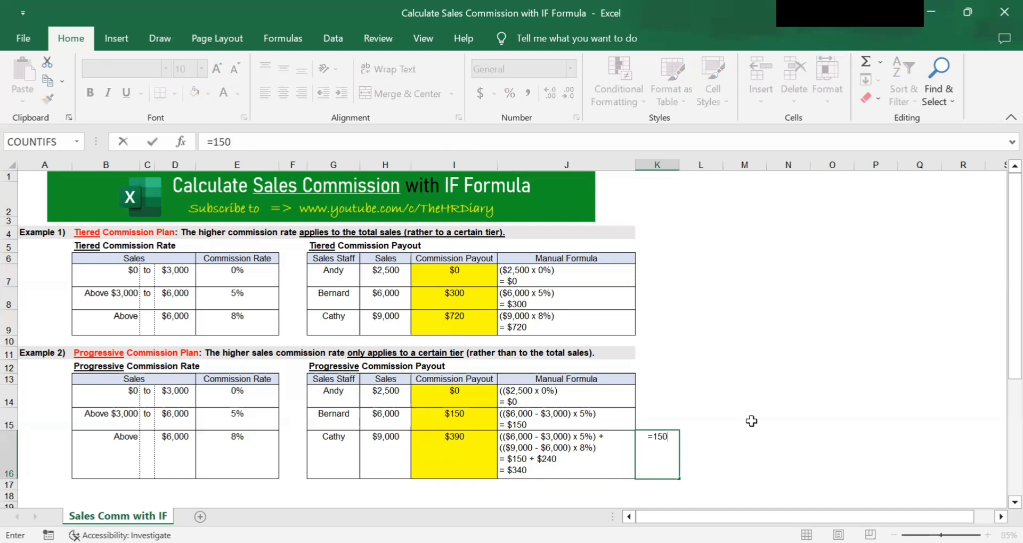
{"action": "type", "text": "+240"}
{"action": "key", "text": "Return"}
{"action": "key", "text": "Up"}
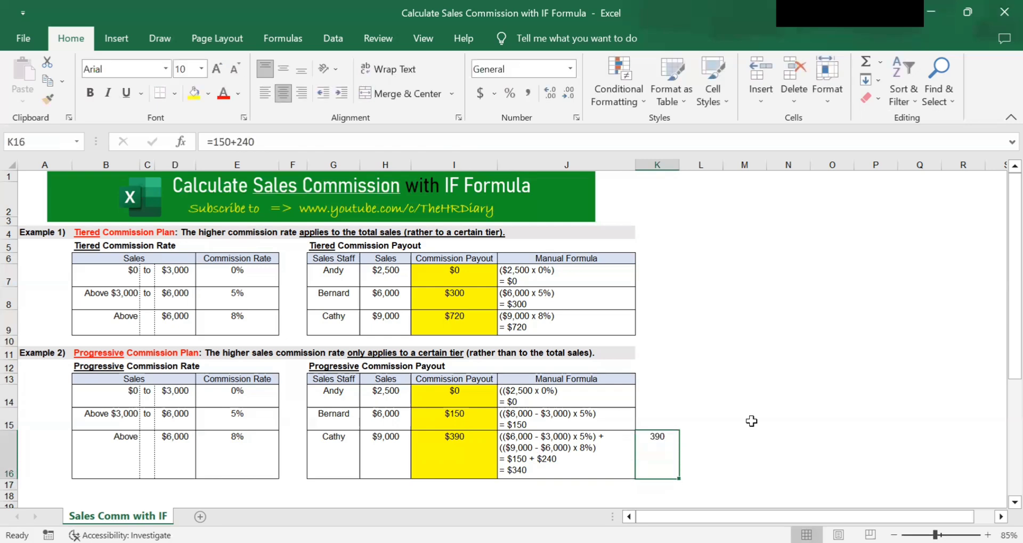
Step: Correct the final manual result in J16 to $390
{"action": "key", "text": "Left"}
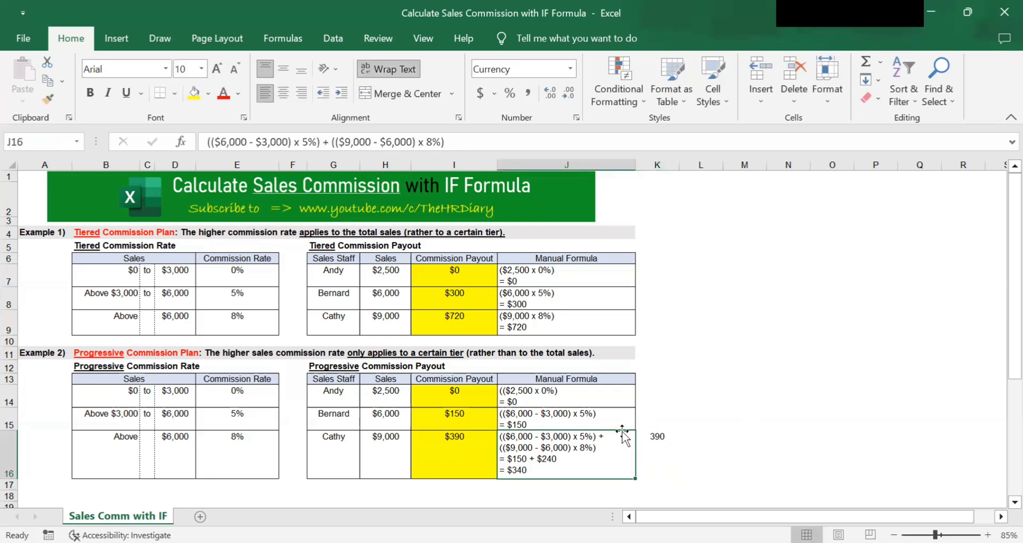
{"action": "double_click", "coordinate": [523, 467]}
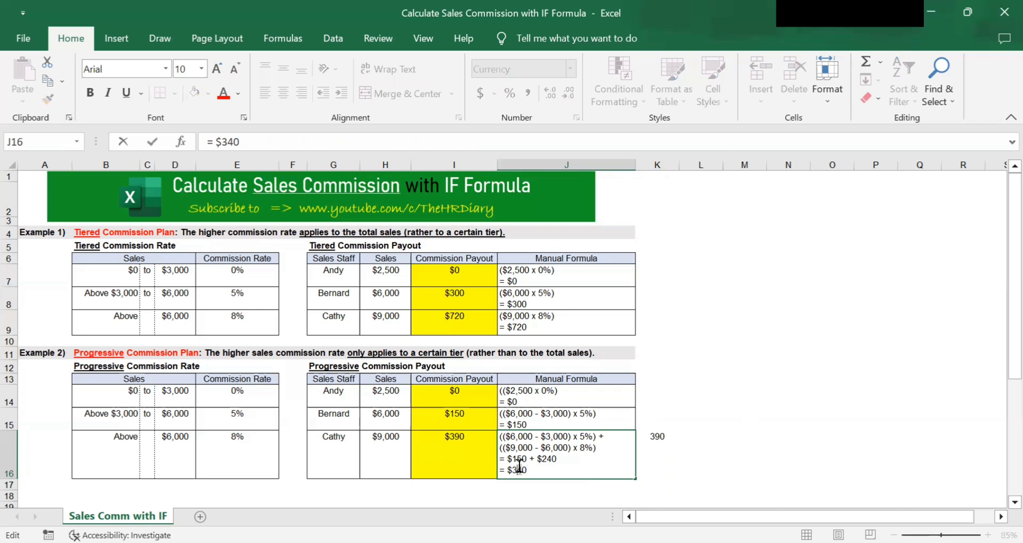
{"action": "key", "text": "BackSpace"}
{"action": "type", "text": "9"}
{"action": "key", "text": "Return"}
Step: Clear the check calculation from K16
{"action": "left_click", "coordinate": [459, 448]}
{"action": "left_click", "coordinate": [657, 439]}
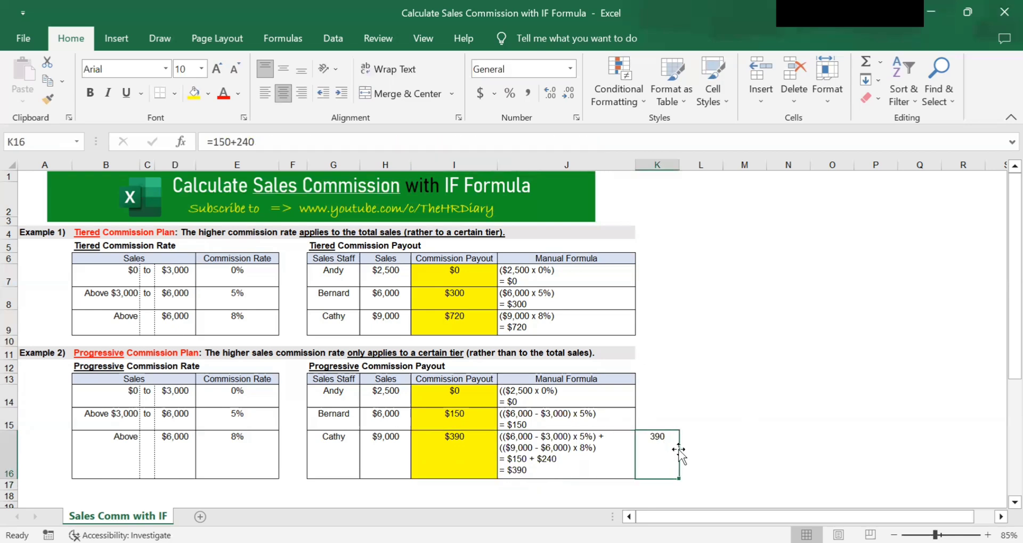
{"action": "key", "text": "Delete"}
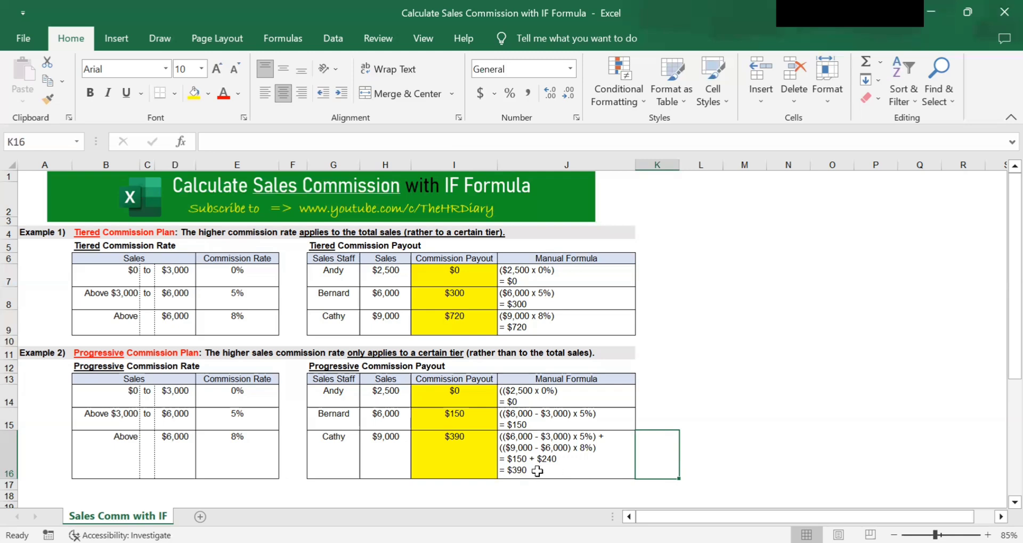
Step: Inspect the nested IF formula in I16 and compare it with the manual calculation in J16
{"action": "left_click", "coordinate": [451, 456]}
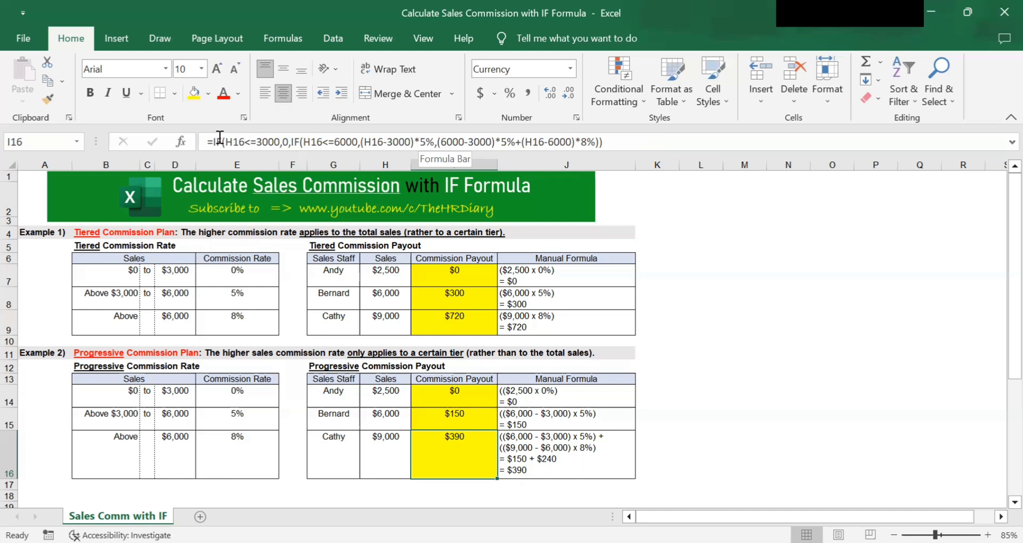
{"action": "left_click", "coordinate": [625, 142]}
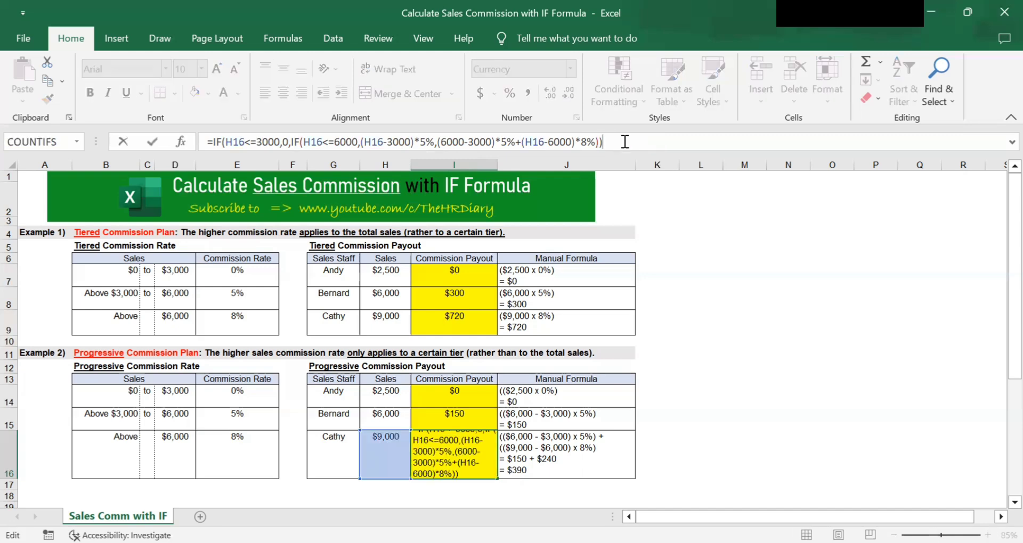
{"action": "key", "text": "Return"}
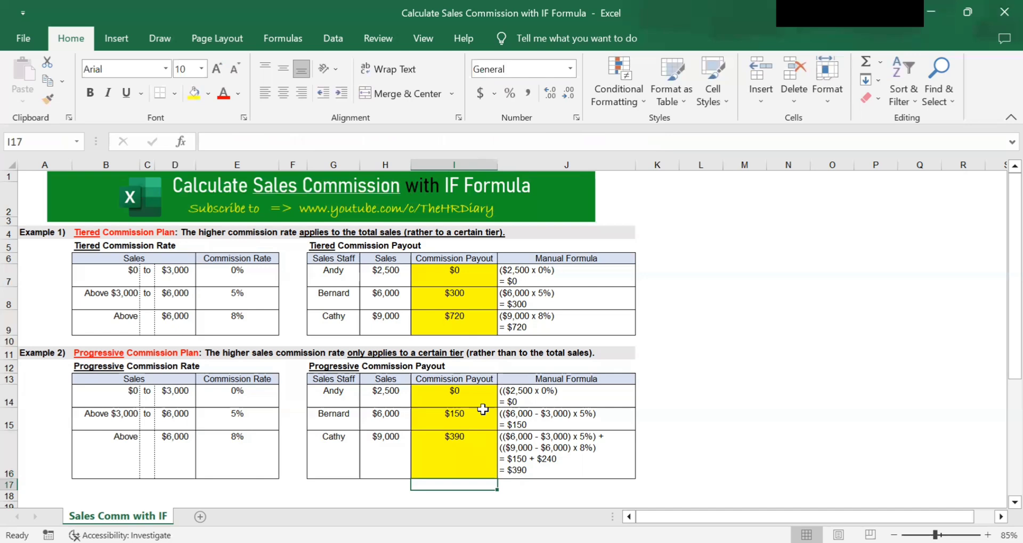
{"action": "left_click", "coordinate": [467, 453]}
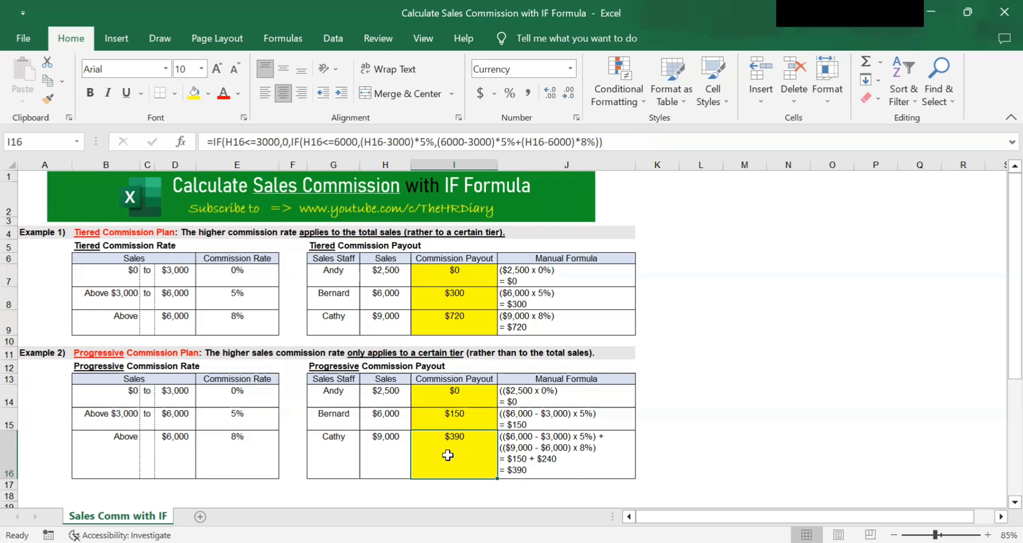
{"action": "left_click", "coordinate": [566, 465]}
Step: Replace all three hard-coded 3000 limits in I16's nested IF formula with references to D14
{"action": "left_click", "coordinate": [472, 458]}
{"action": "left_click", "coordinate": [264, 143]}
{"action": "double_click", "coordinate": [269, 143]}
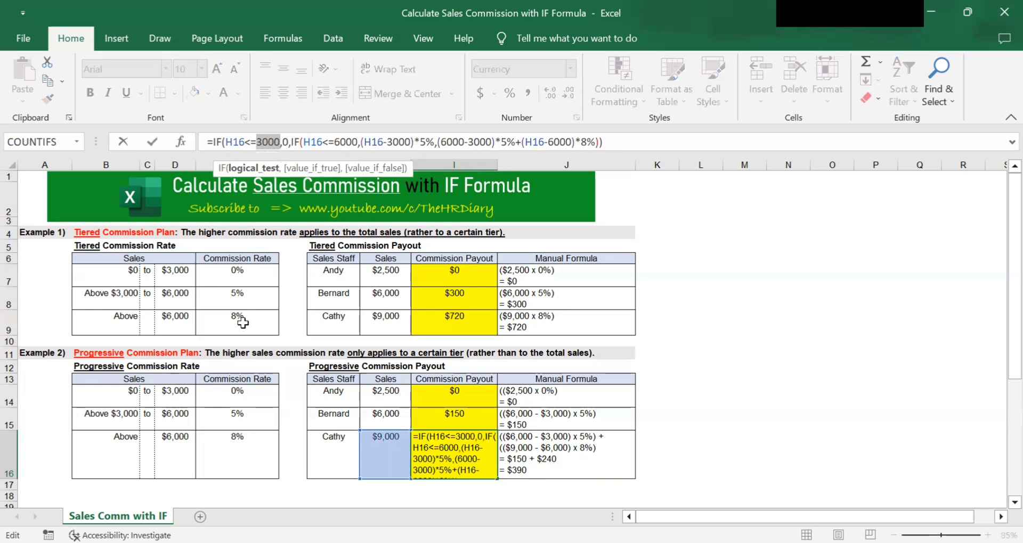
{"action": "key", "text": "Delete"}
{"action": "left_click", "coordinate": [180, 401]}
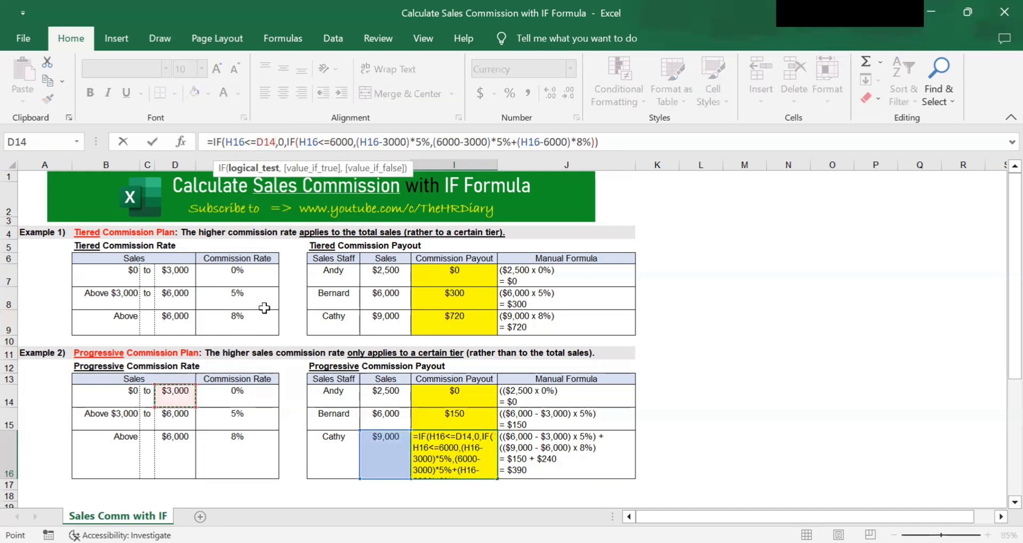
{"action": "left_click_drag", "start_coordinate": [384, 138], "coordinate": [407, 148]}
{"action": "key", "text": "Delete"}
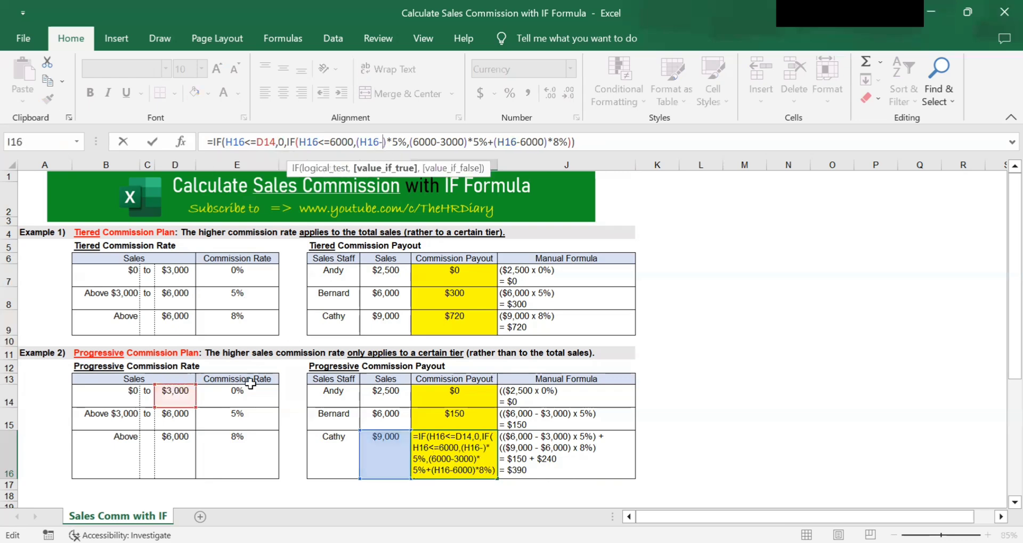
{"action": "left_click", "coordinate": [178, 393]}
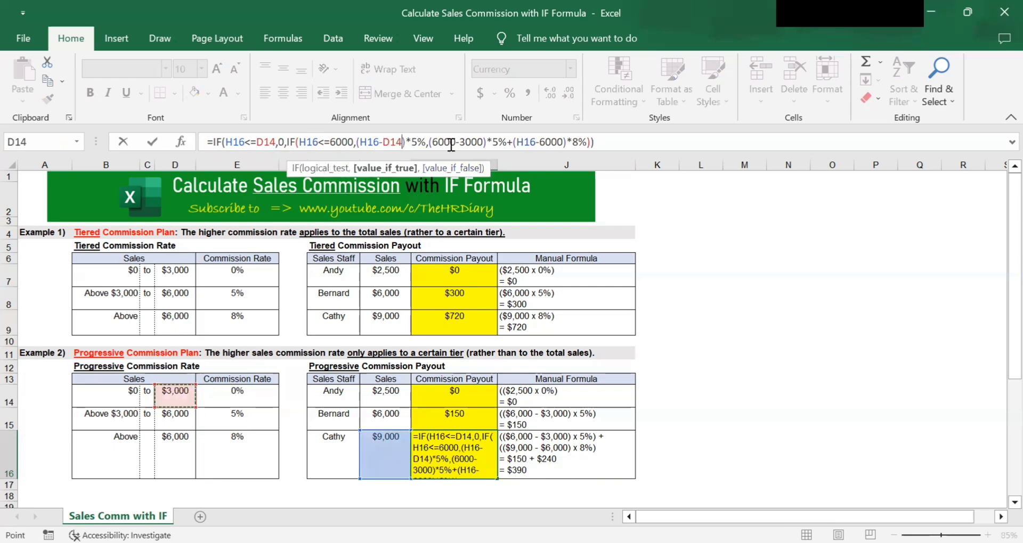
{"action": "left_click_drag", "start_coordinate": [461, 143], "coordinate": [485, 143]}
{"action": "key", "text": "Delete"}
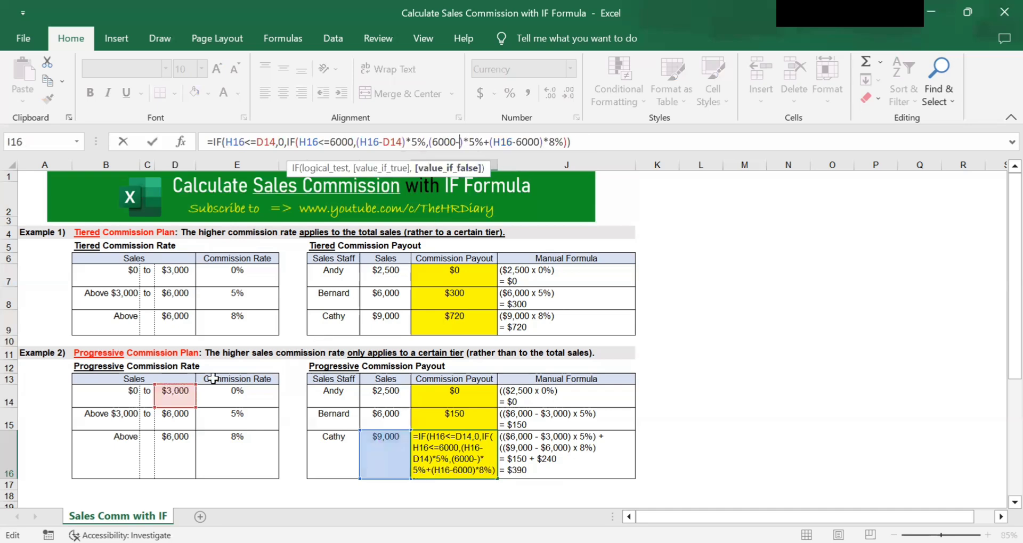
{"action": "left_click", "coordinate": [178, 399]}
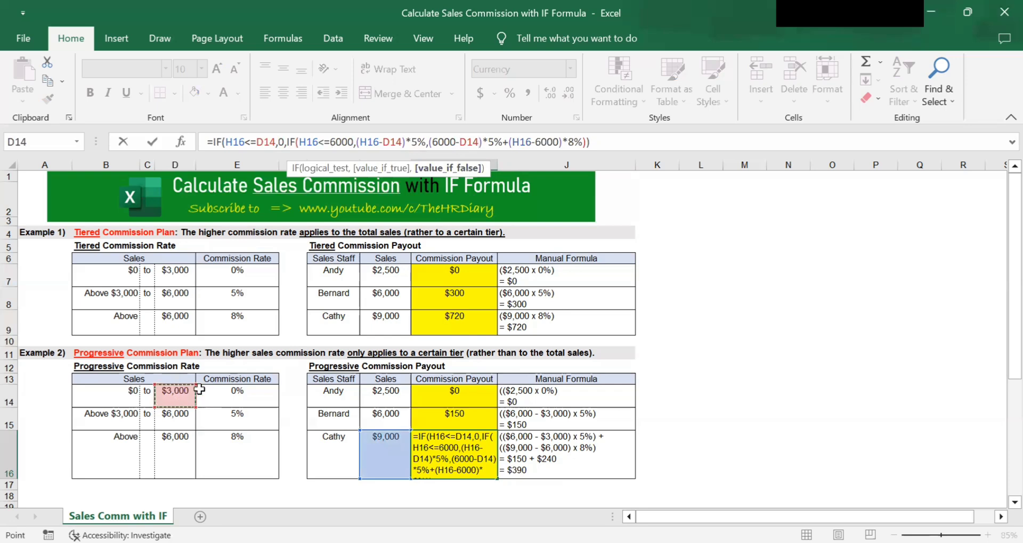
Step: Replace all three hard-coded 6000 limits in I16's nested IF formula with references to D15
{"action": "left_click_drag", "start_coordinate": [330, 142], "coordinate": [351, 147]}
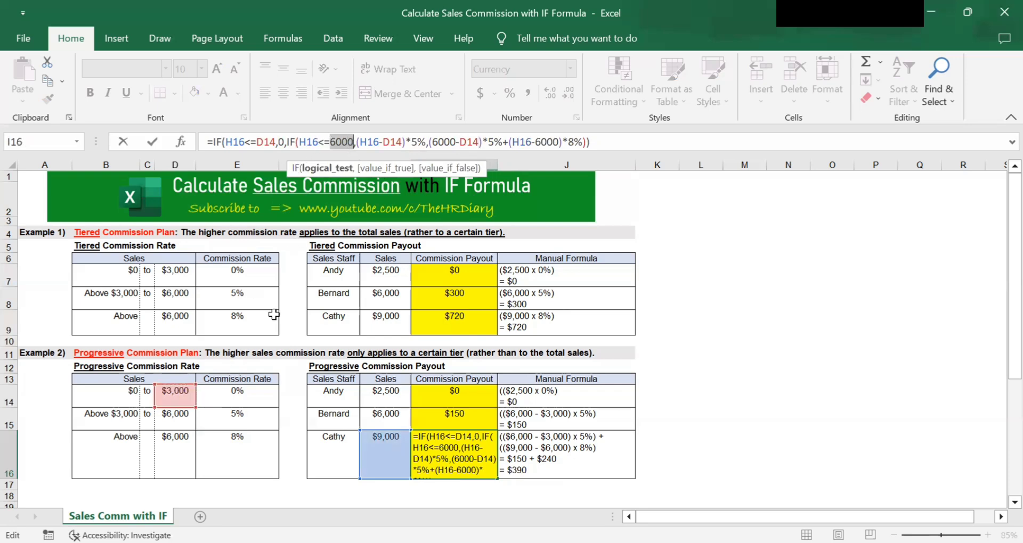
{"action": "key", "text": "BackSpace"}
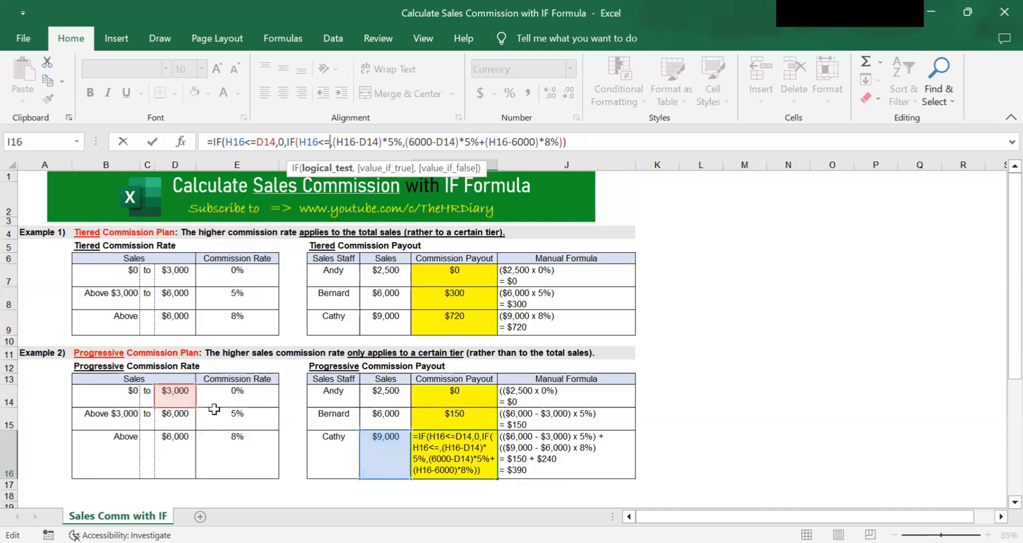
{"action": "left_click", "coordinate": [176, 421]}
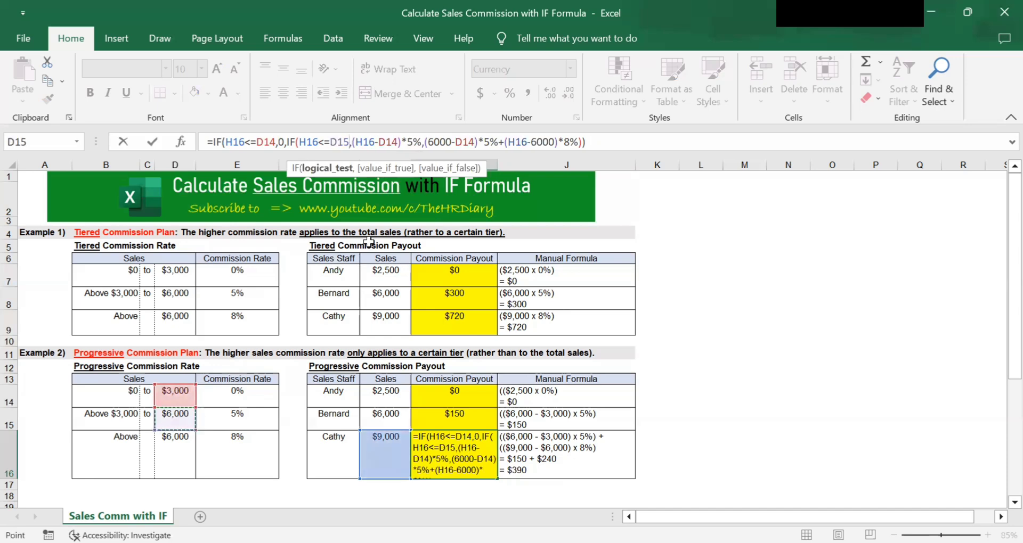
{"action": "left_click_drag", "start_coordinate": [429, 140], "coordinate": [452, 145]}
{"action": "key", "text": "BackSpace"}
{"action": "left_click", "coordinate": [176, 419]}
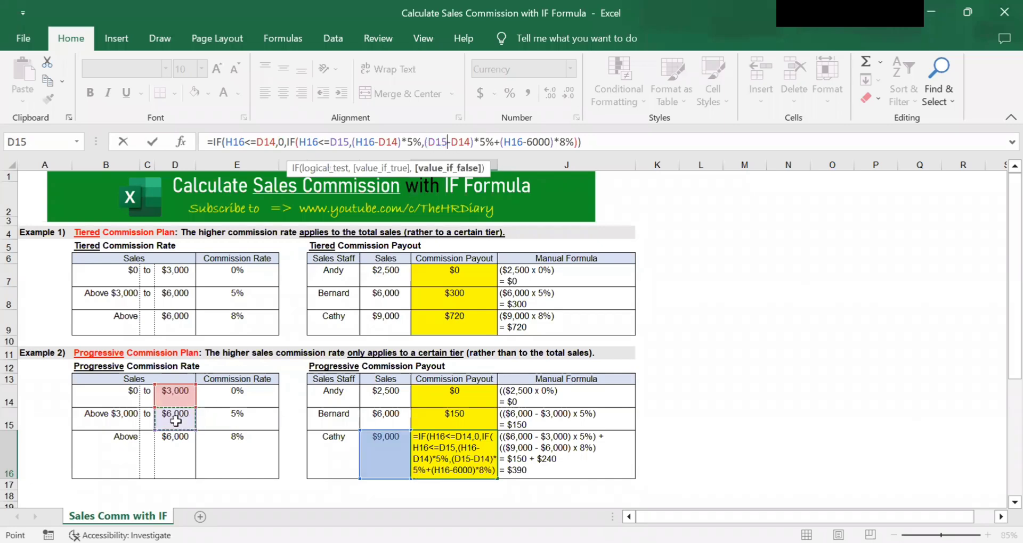
{"action": "left_click_drag", "start_coordinate": [526, 143], "coordinate": [548, 146]}
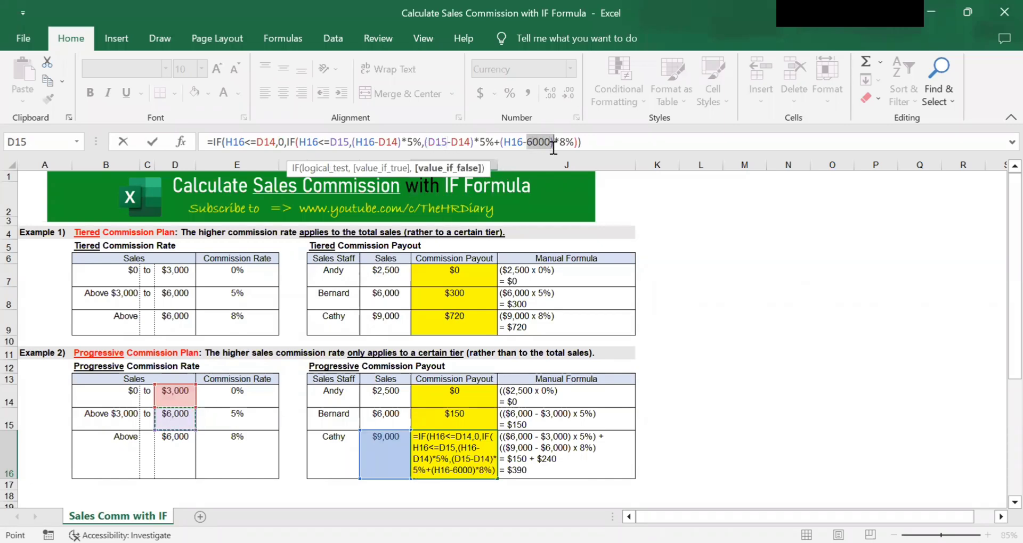
{"action": "key", "text": "BackSpace"}
{"action": "left_click", "coordinate": [178, 422]}
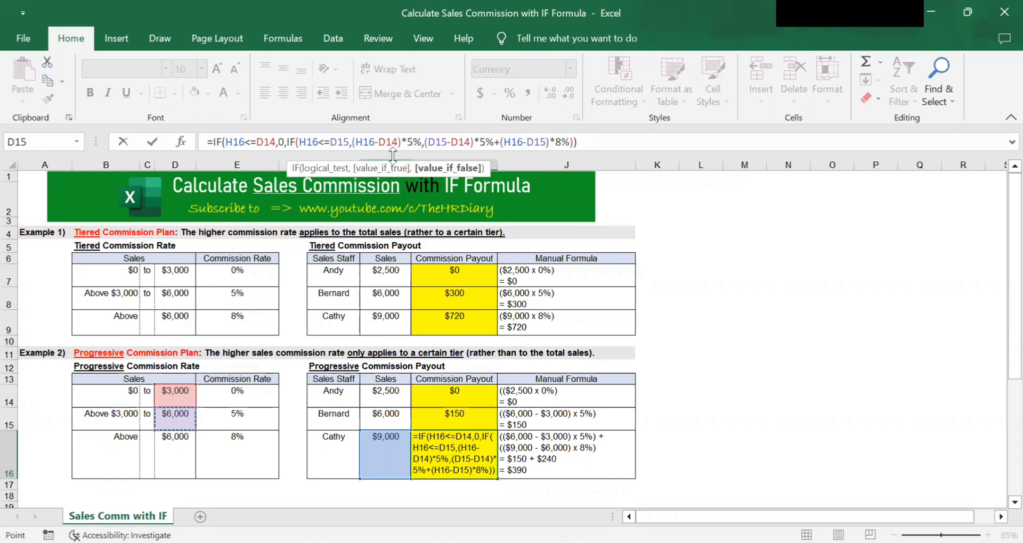
Step: Replace both hard-coded 5% rates in I16's formula with E15 and the 8% rate with E16, and commit the formula
{"action": "left_click_drag", "start_coordinate": [407, 142], "coordinate": [422, 142]}
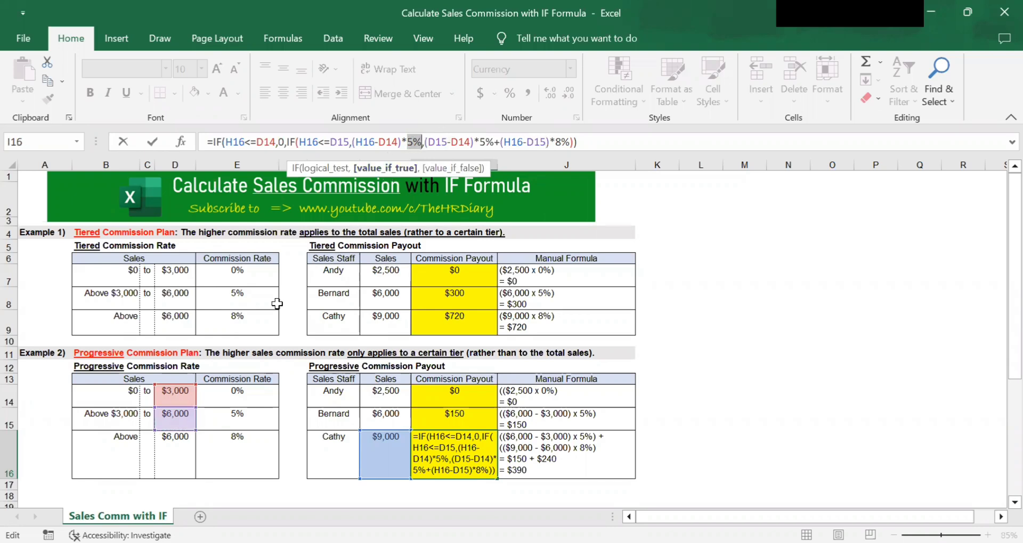
{"action": "left_click", "coordinate": [246, 417]}
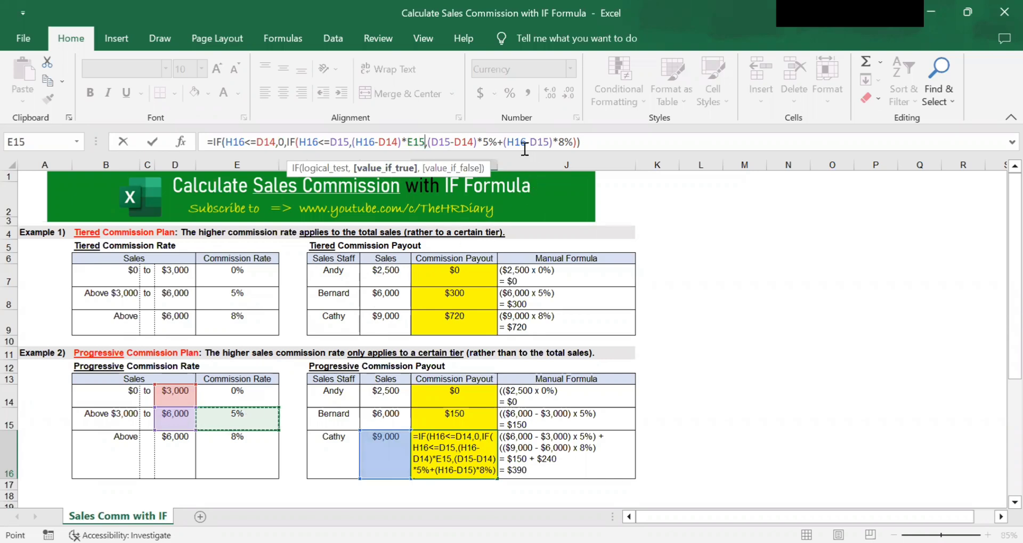
{"action": "left_click_drag", "start_coordinate": [483, 142], "coordinate": [497, 142]}
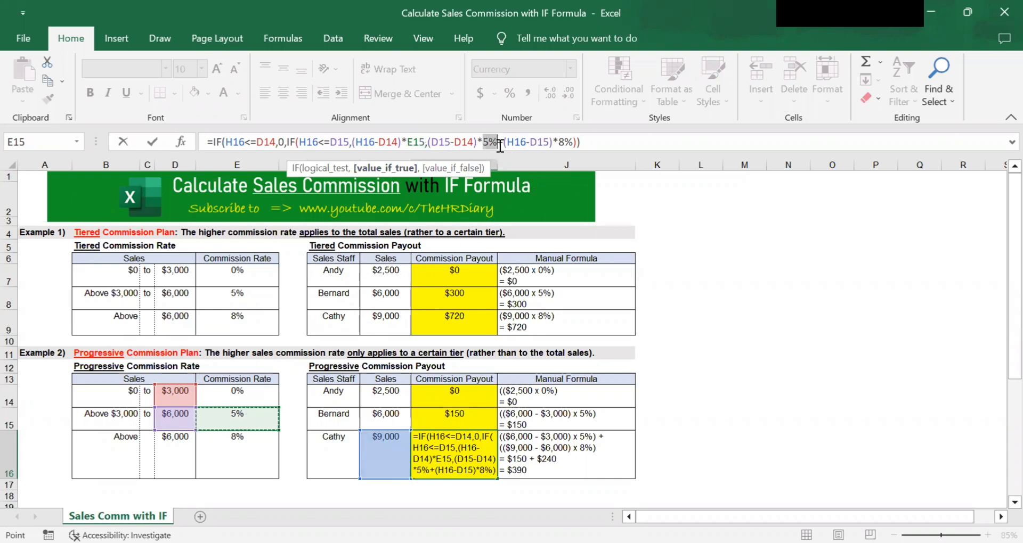
{"action": "left_click", "coordinate": [250, 417]}
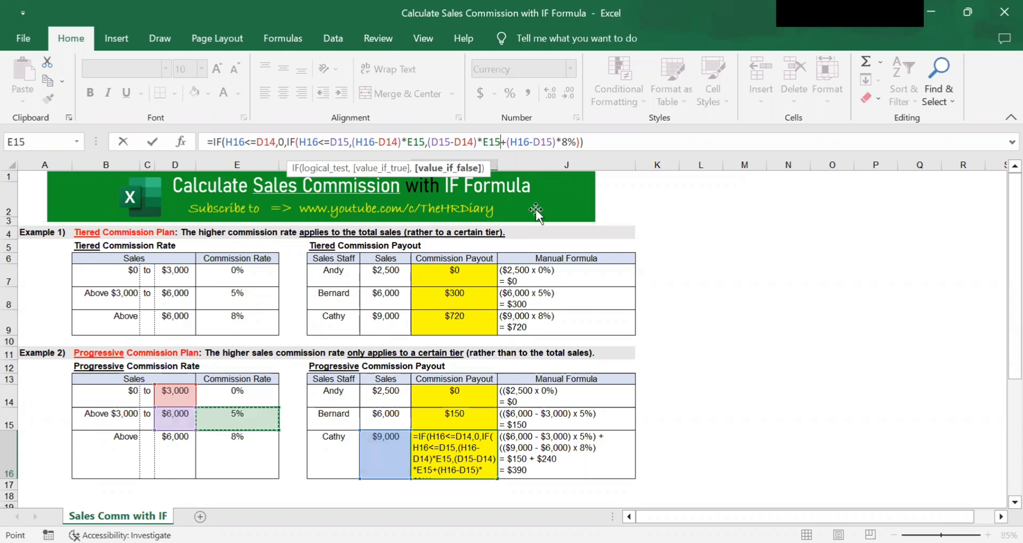
{"action": "left_click_drag", "start_coordinate": [563, 142], "coordinate": [576, 143]}
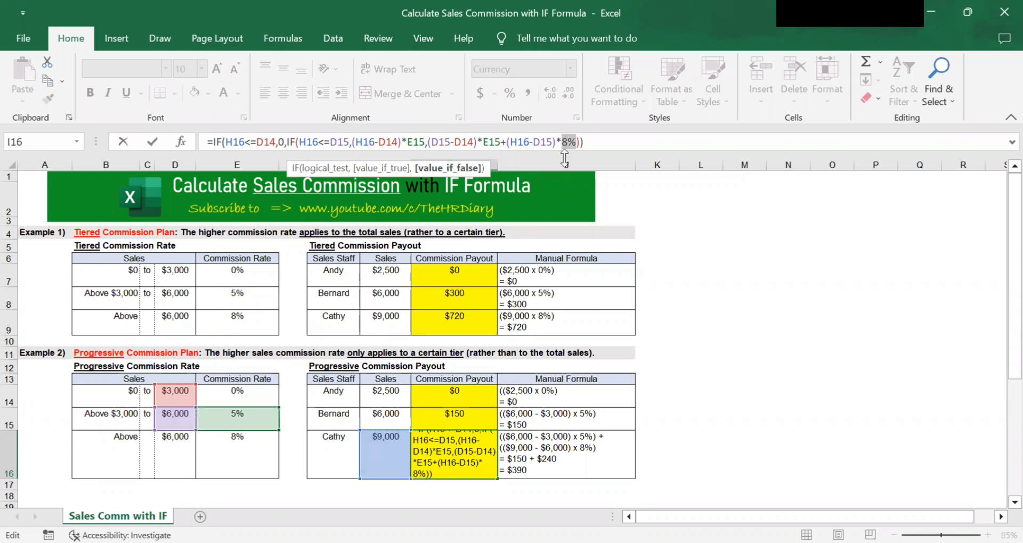
{"action": "left_click", "coordinate": [252, 451]}
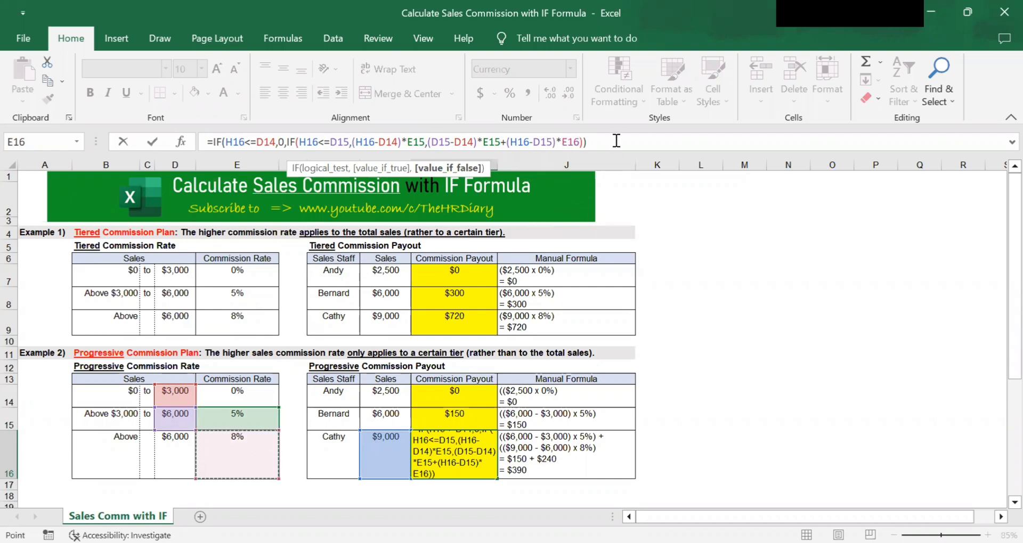
{"action": "key", "text": "Return"}
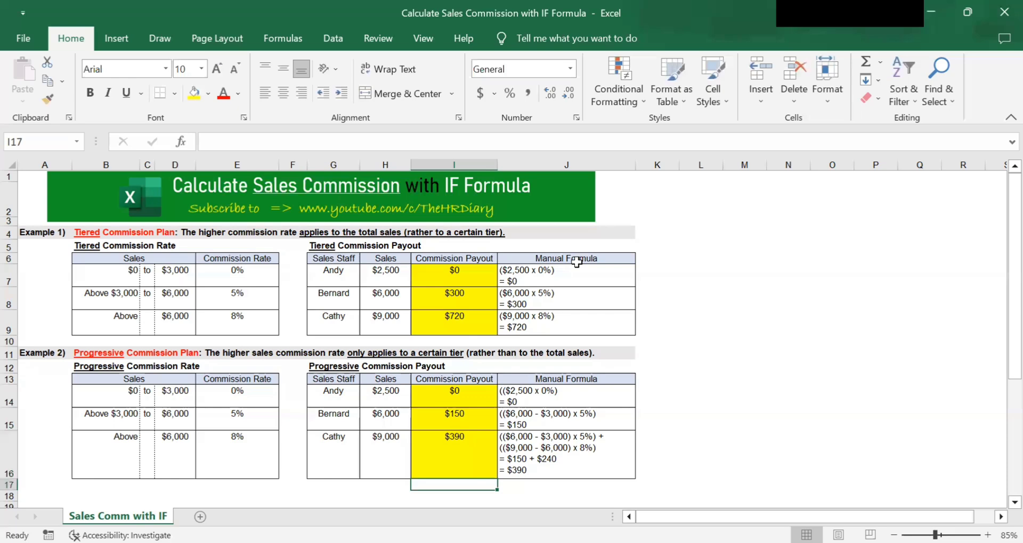
Step: Set the first progressive tier's upper sales limit in D14 to $2,000 and check the payout in I16
{"action": "left_click", "coordinate": [461, 458]}
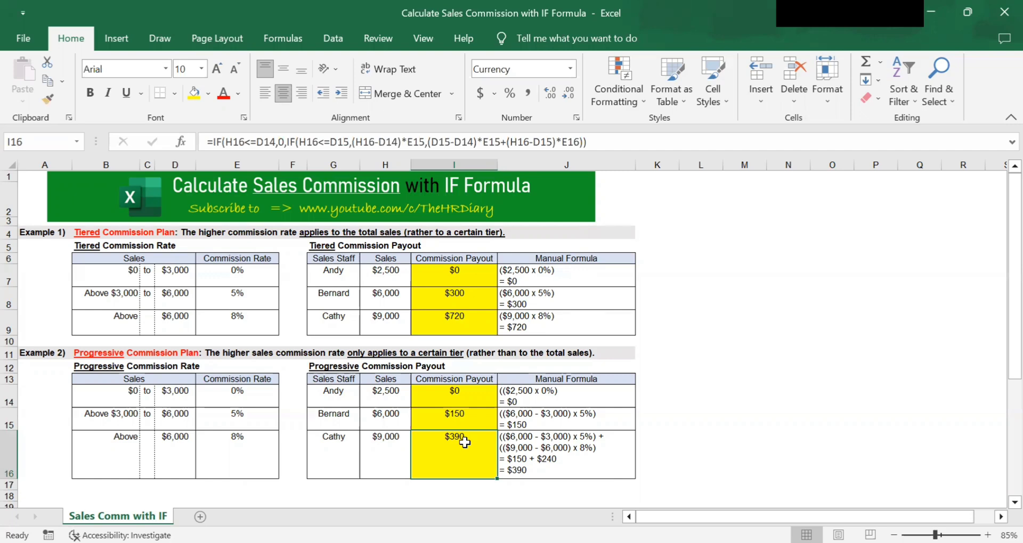
{"action": "left_click", "coordinate": [182, 391]}
{"action": "left_click", "coordinate": [174, 417]}
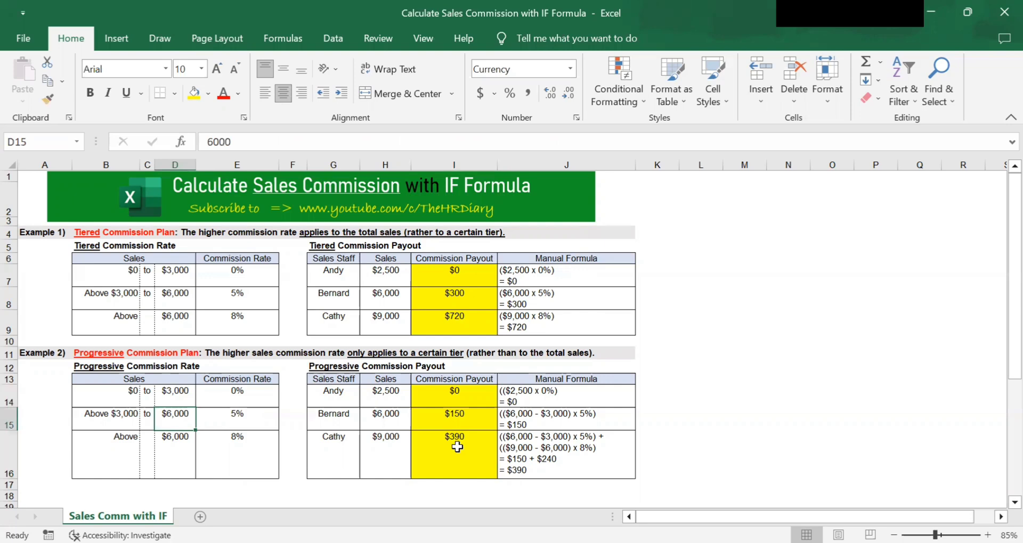
{"action": "left_click", "coordinate": [176, 398]}
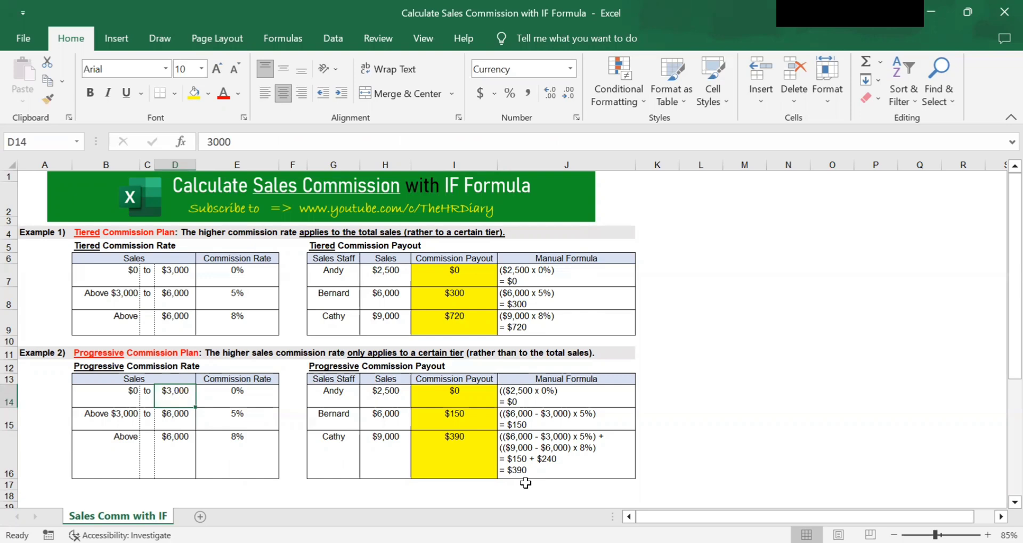
{"action": "type", "text": "200"}
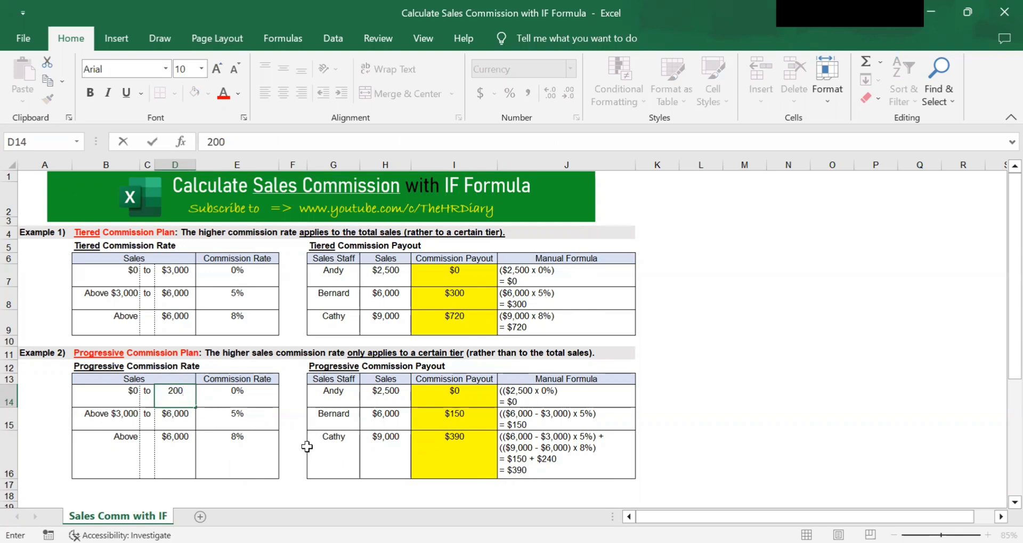
{"action": "key", "text": "Return"}
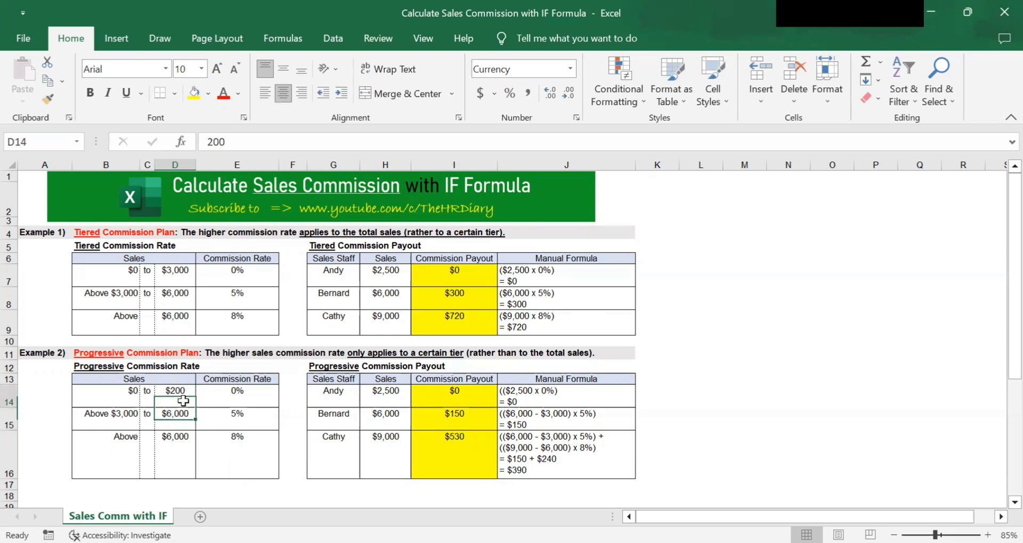
{"action": "double_click", "coordinate": [186, 400]}
{"action": "type", "text": "0"}
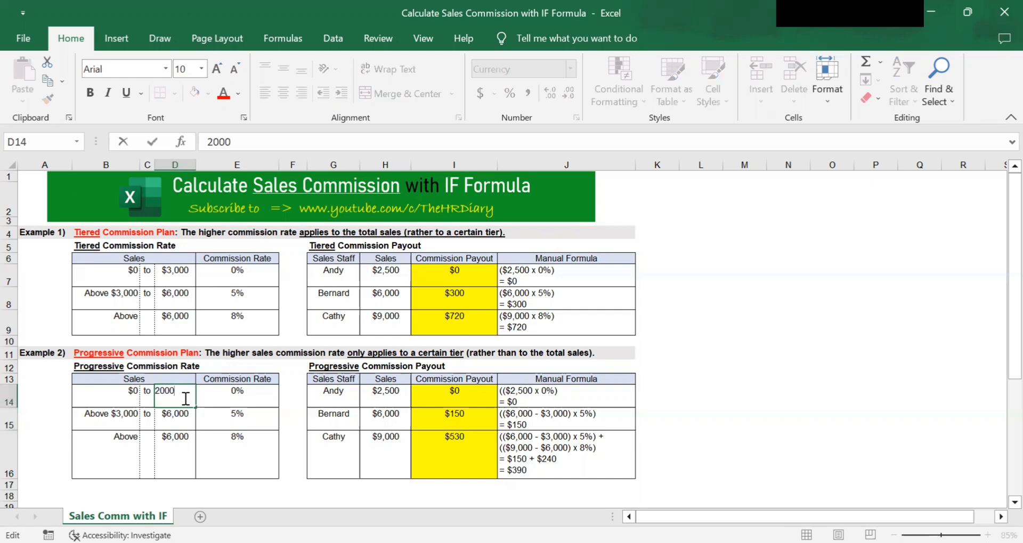
{"action": "key", "text": "Return"}
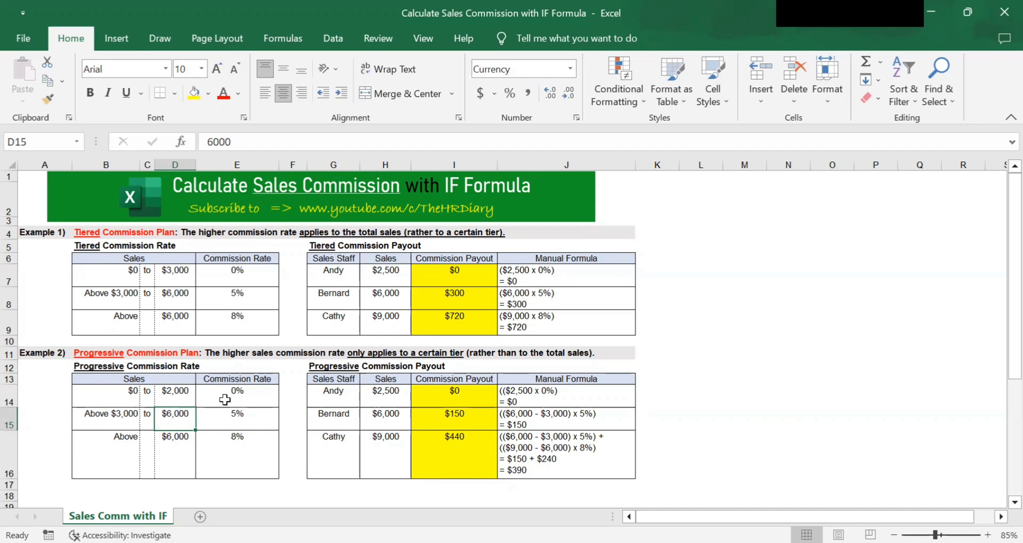
{"action": "left_click", "coordinate": [457, 460]}
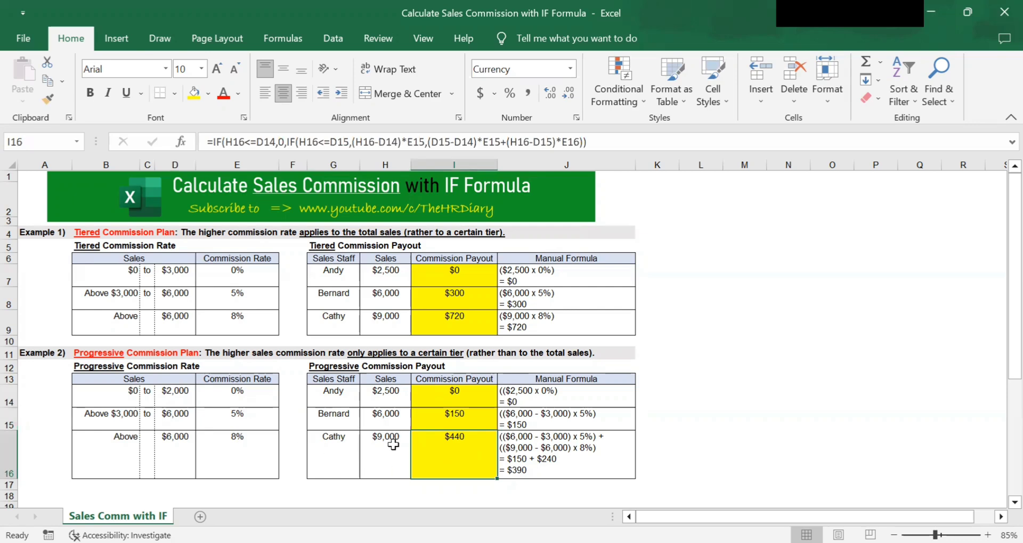
Step: Set the progressive commission rates to 3% in E15 and 10% in E16
{"action": "left_click", "coordinate": [247, 416]}
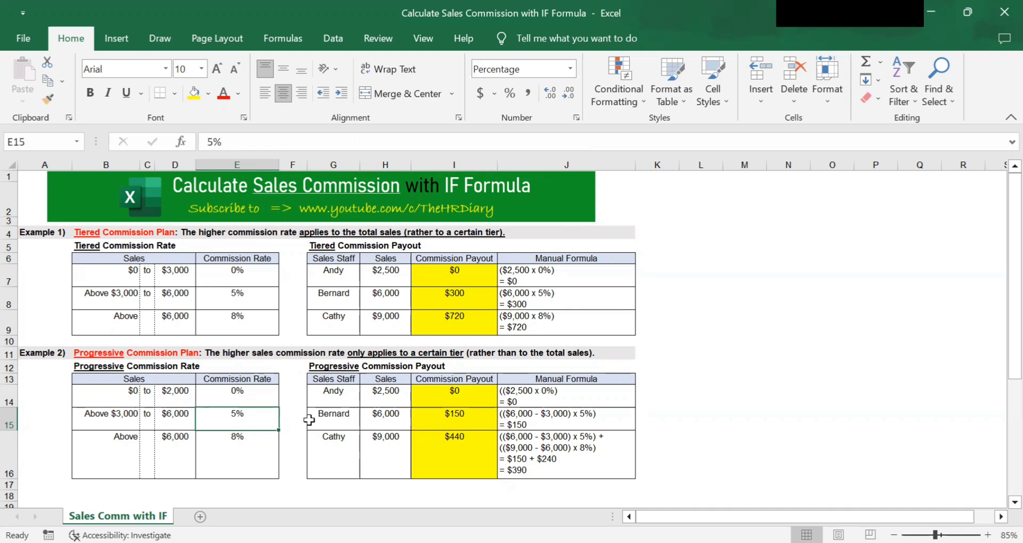
{"action": "type", "text": "3"}
{"action": "key", "text": "Return"}
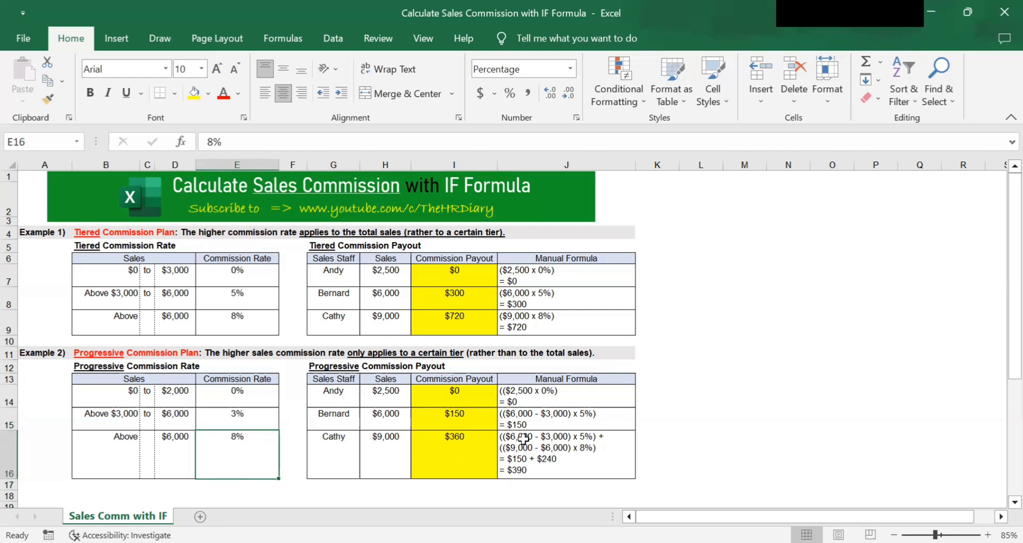
{"action": "type", "text": "1"}
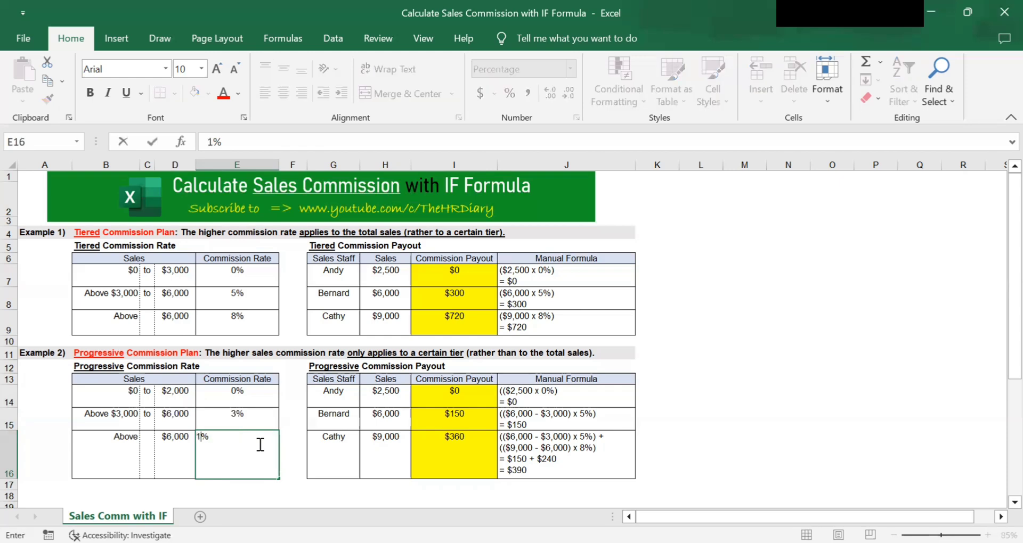
{"action": "type", "text": "0"}
{"action": "key", "text": "Return"}
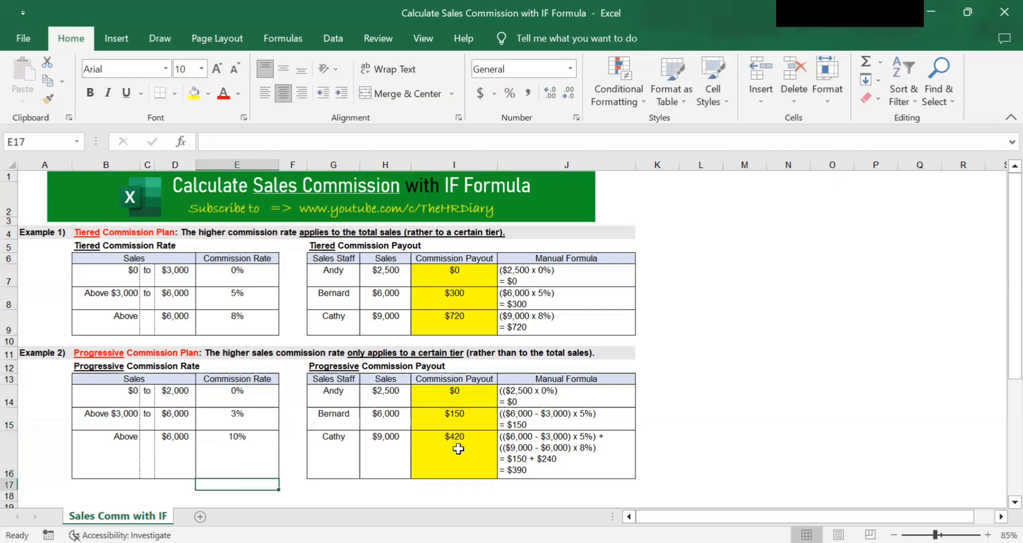